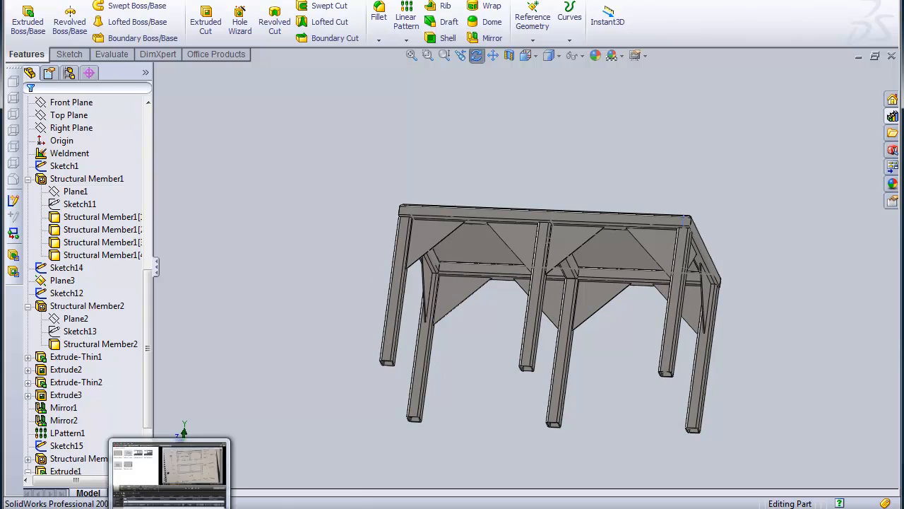
# Switch to Picasa to check the dimensions on the hand-drawn table sketch, and return to SolidWorks
pyautogui.click(286, 470)
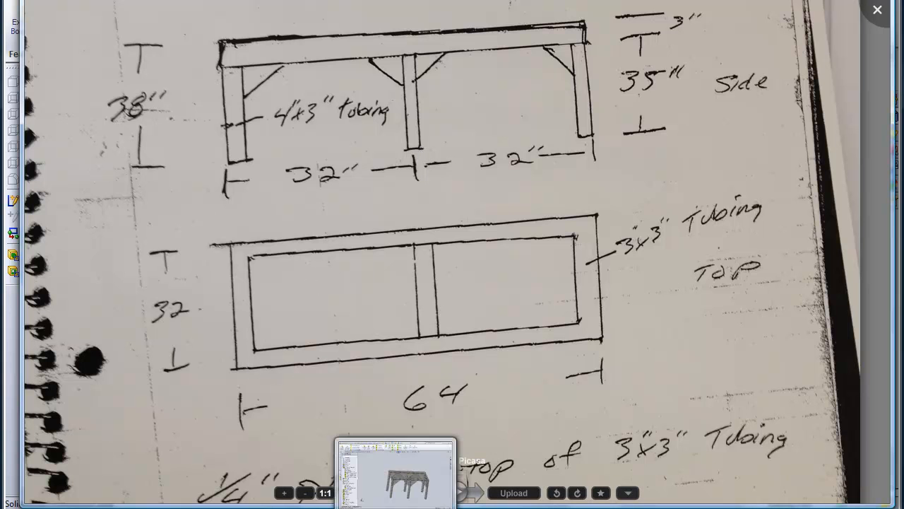
pyautogui.click(384, 507)
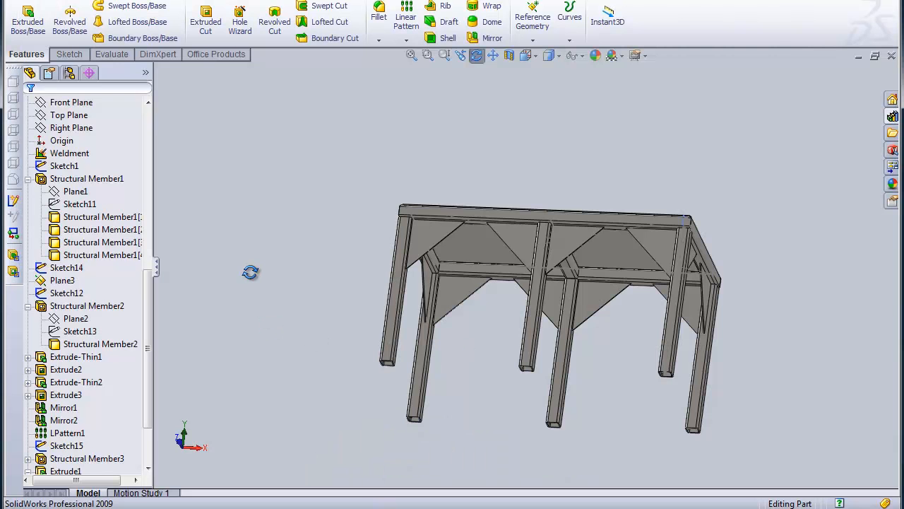
# Roll the feature history back to directly after Structural Member2, so only the top frame and one leg remain
pyautogui.rightClick(252, 274)
pyautogui.click(288, 282)
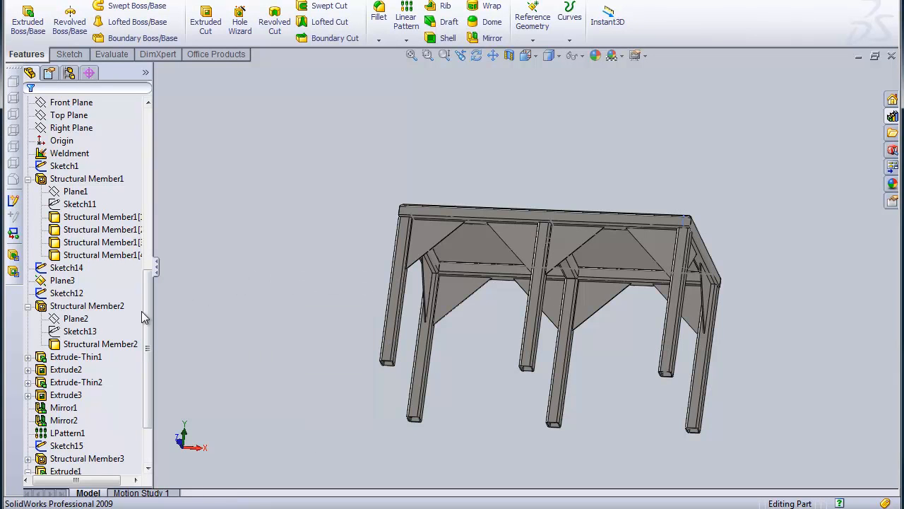
pyautogui.scroll(-3, 145, 317)
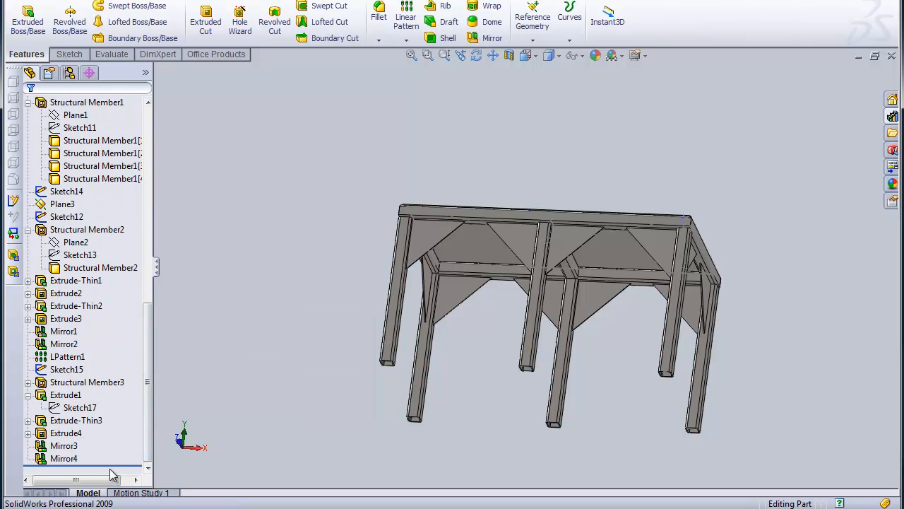
pyautogui.moveTo(115, 465); pyautogui.dragTo(136, 274)
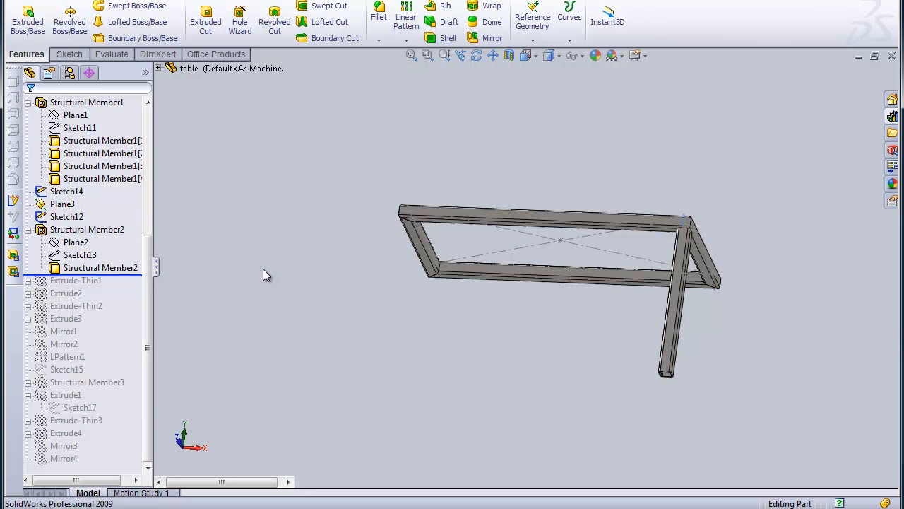
# Start a sketch on the open bottom end face of the single leg tube
pyautogui.click(427, 55)
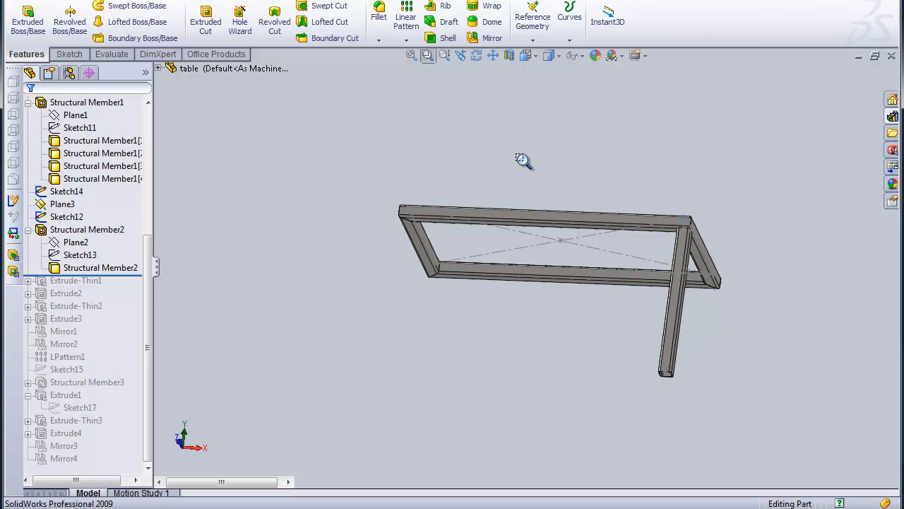
pyautogui.moveTo(643, 351); pyautogui.dragTo(697, 409)
pyautogui.rightClick(418, 209)
pyautogui.click(450, 217)
pyautogui.click(477, 55)
pyautogui.moveTo(496, 230); pyautogui.dragTo(481, 162)
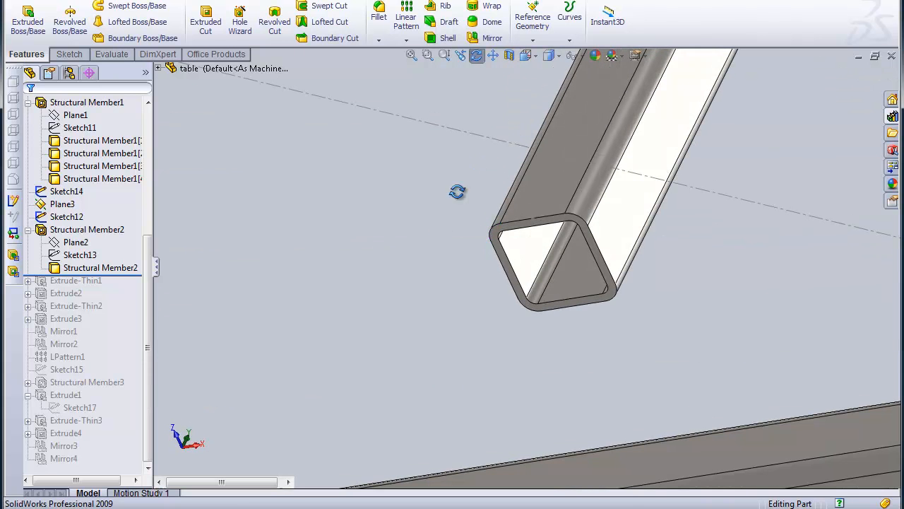
pyautogui.rightClick(443, 233)
pyautogui.click(477, 240)
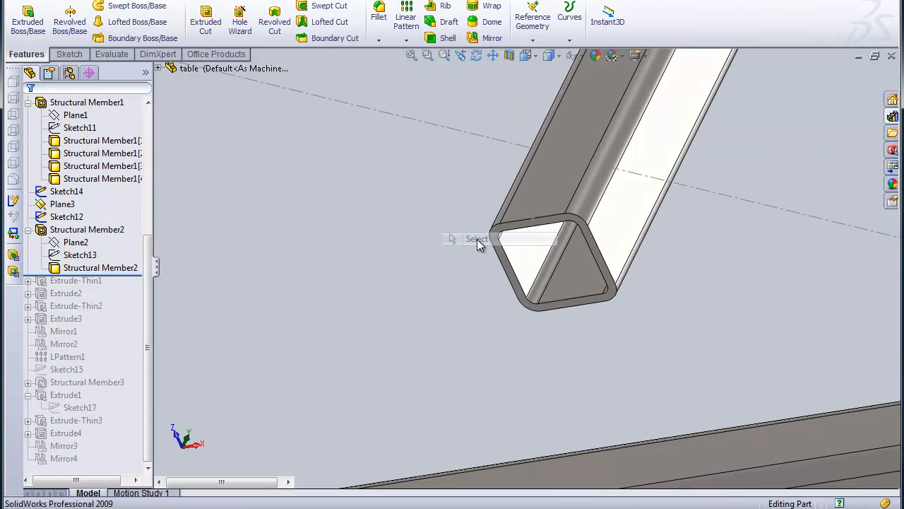
pyautogui.click(517, 224)
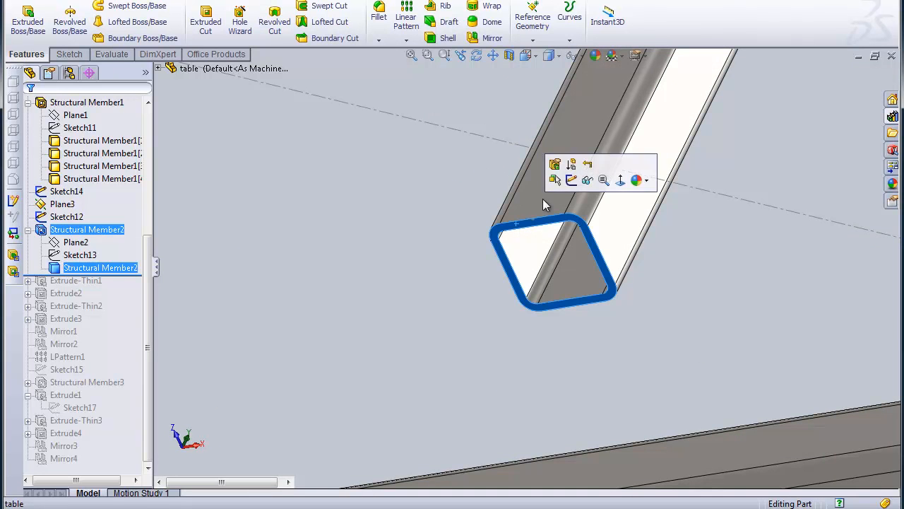
pyautogui.click(536, 178)
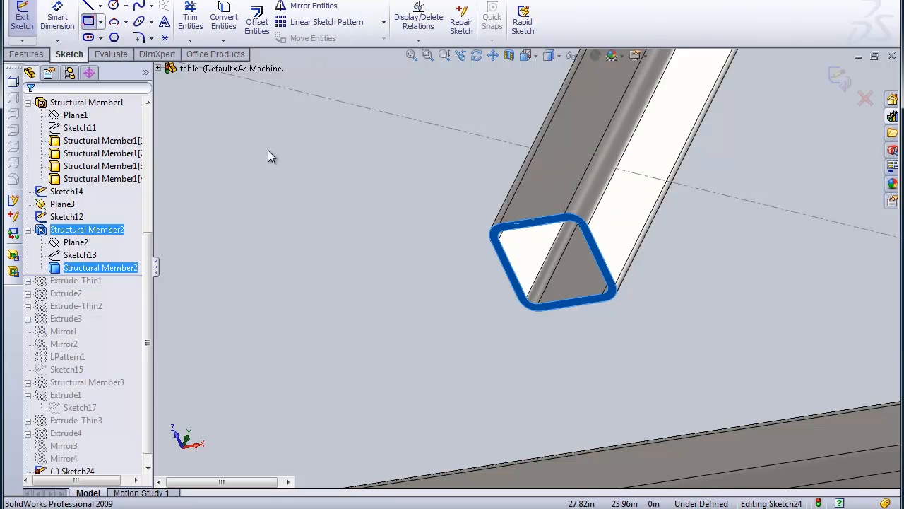
# Sketch a corner rectangle around the leg's end face and stretch it to about 6.35 in by 4 in
pyautogui.click(394, 226)
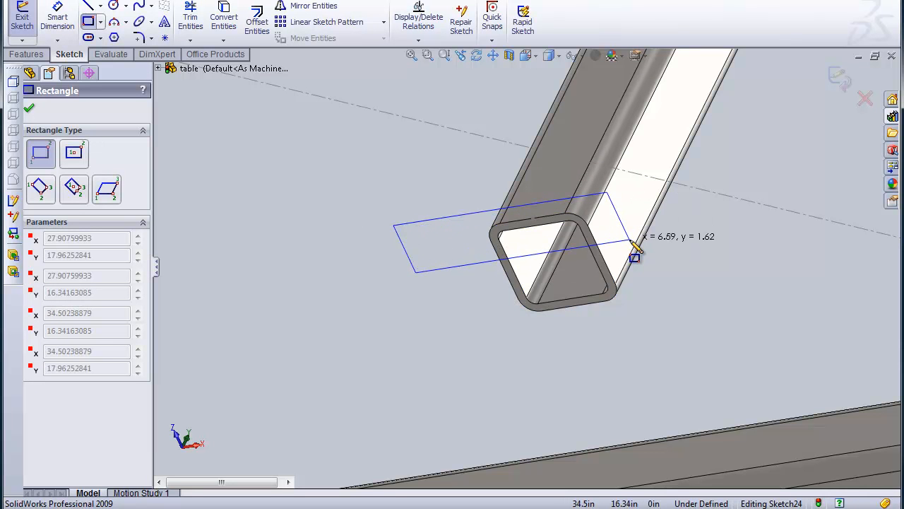
pyautogui.click(630, 240)
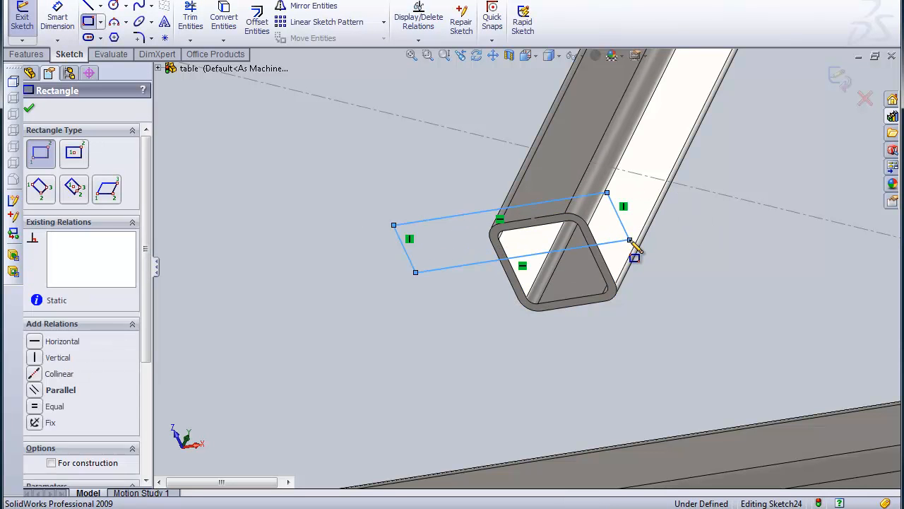
pyautogui.click(29, 108)
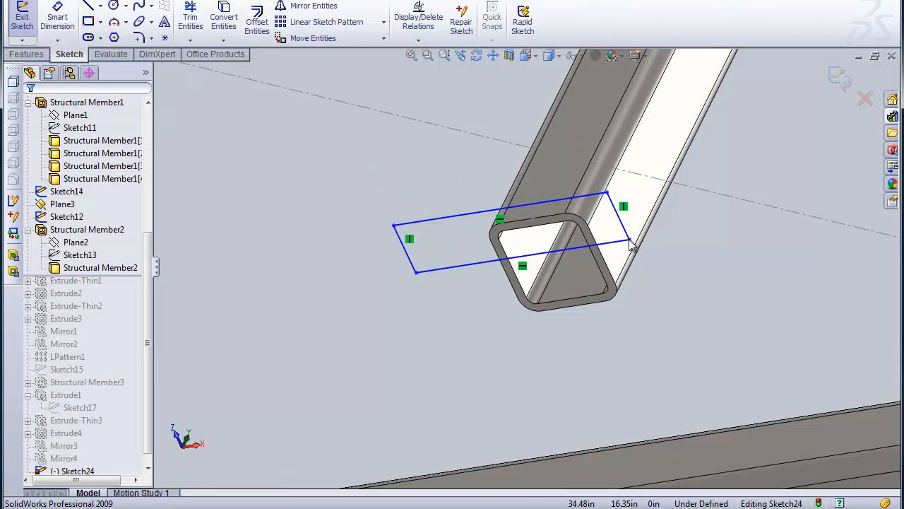
pyautogui.moveTo(630, 240); pyautogui.dragTo(656, 316)
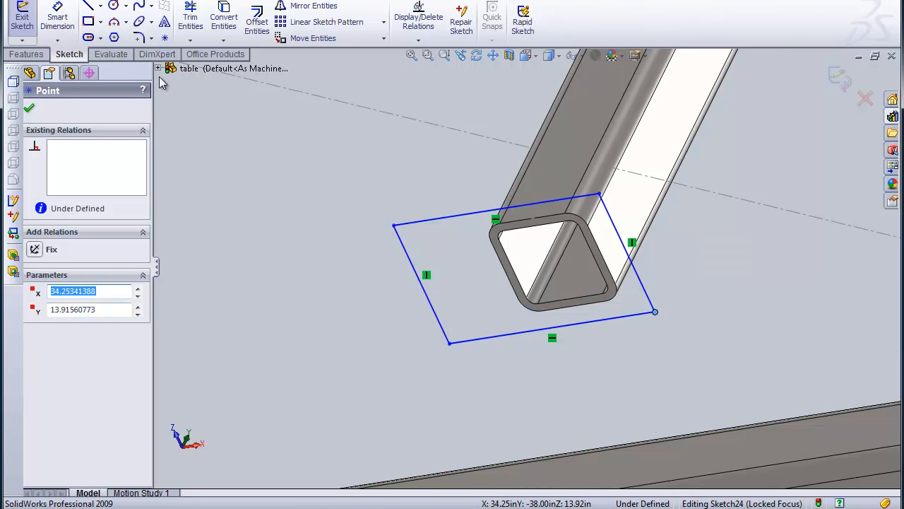
# Add a centerline about 0.76 in long from the midpoint of the rectangle's short side to the midpoint of the adjacent tube edge
pyautogui.click(100, 8)
pyautogui.click(94, 34)
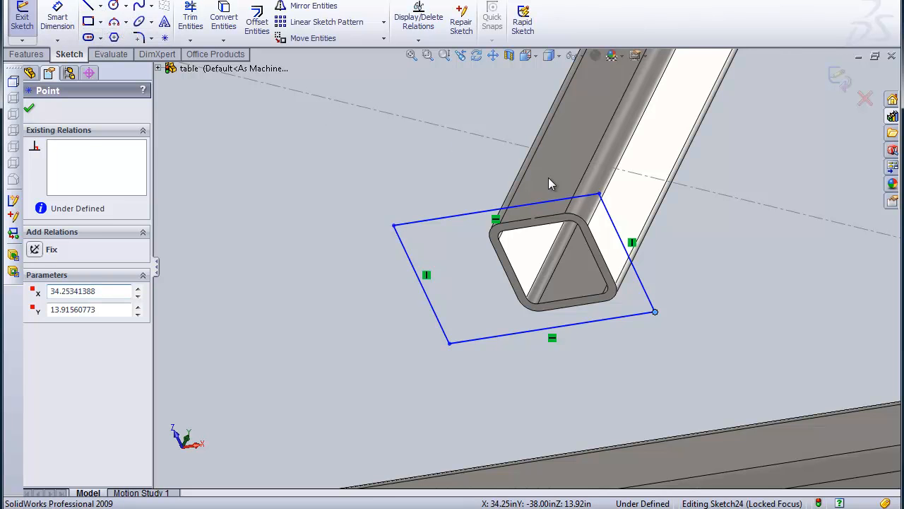
pyautogui.click(627, 252)
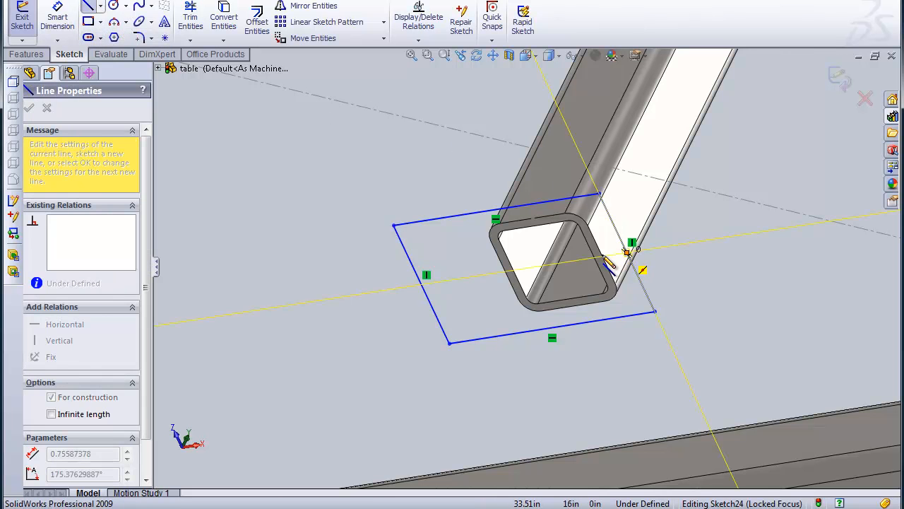
pyautogui.click(602, 253)
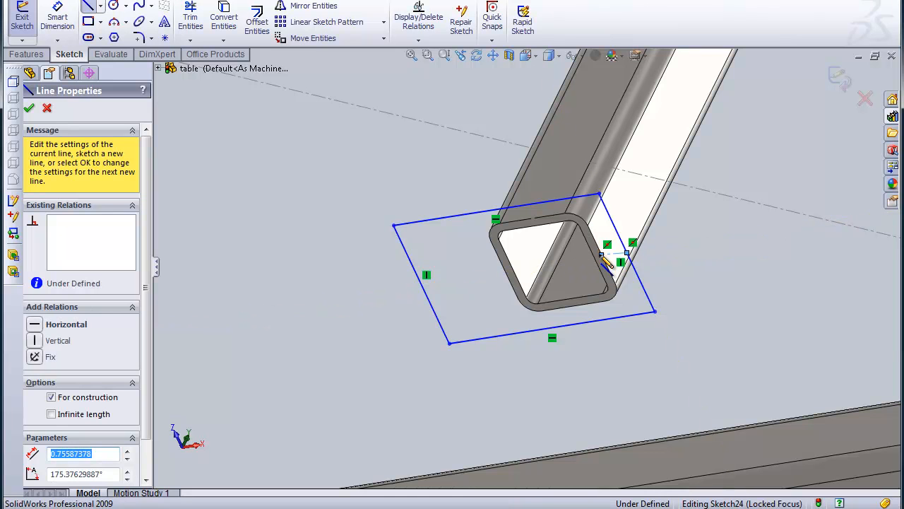
pyautogui.press('Escape')
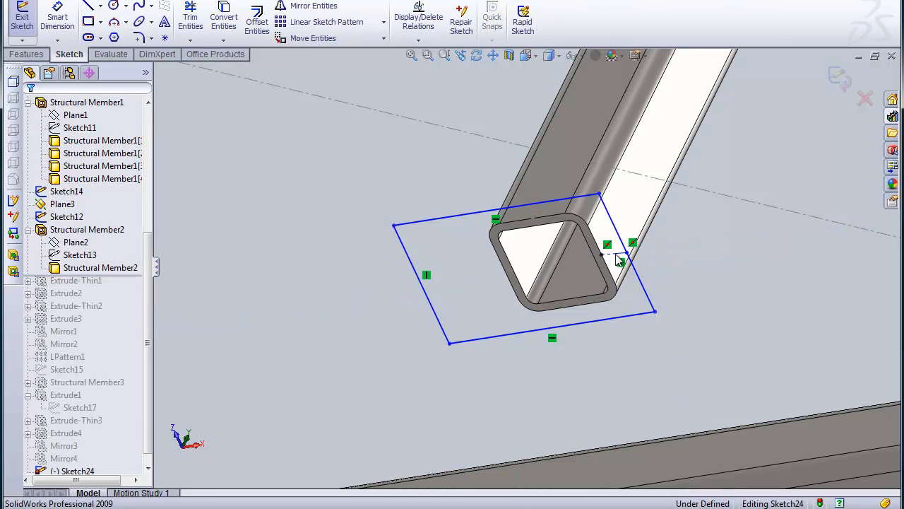
# Undo the vertical relation tried on the short centerline and make the centerline horizontal instead
pyautogui.click(618, 255)
pyautogui.click(34, 266)
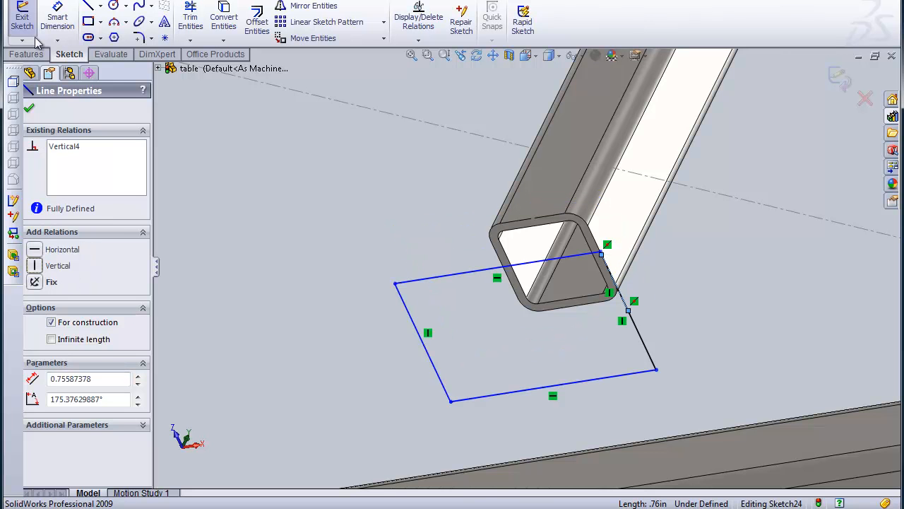
pyautogui.click(137, 1)
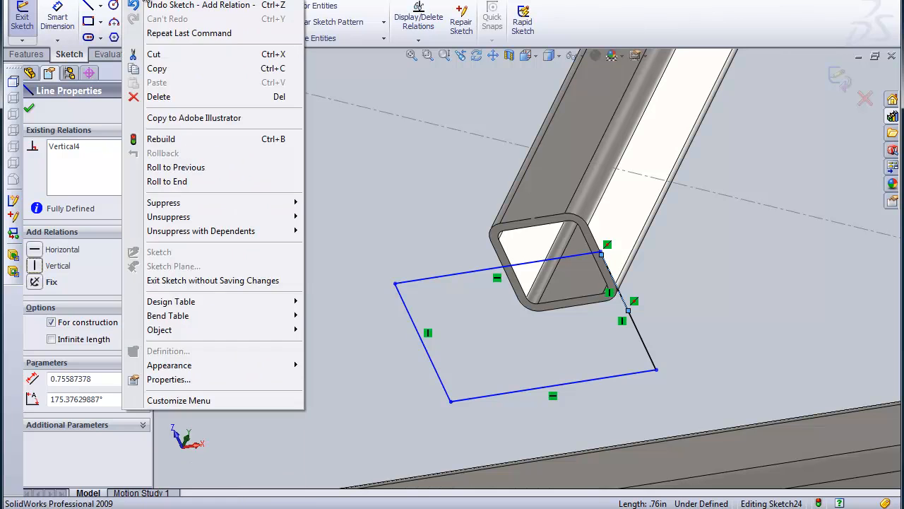
pyautogui.click(151, 6)
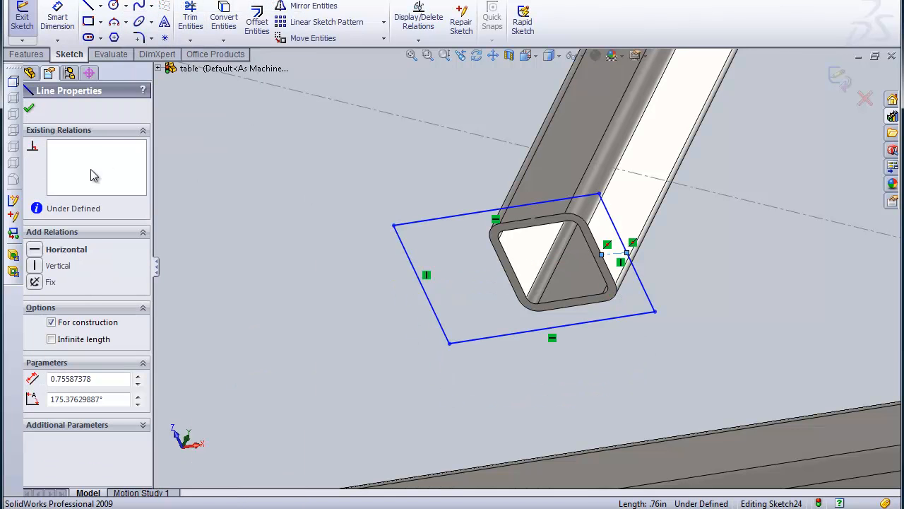
pyautogui.click(34, 249)
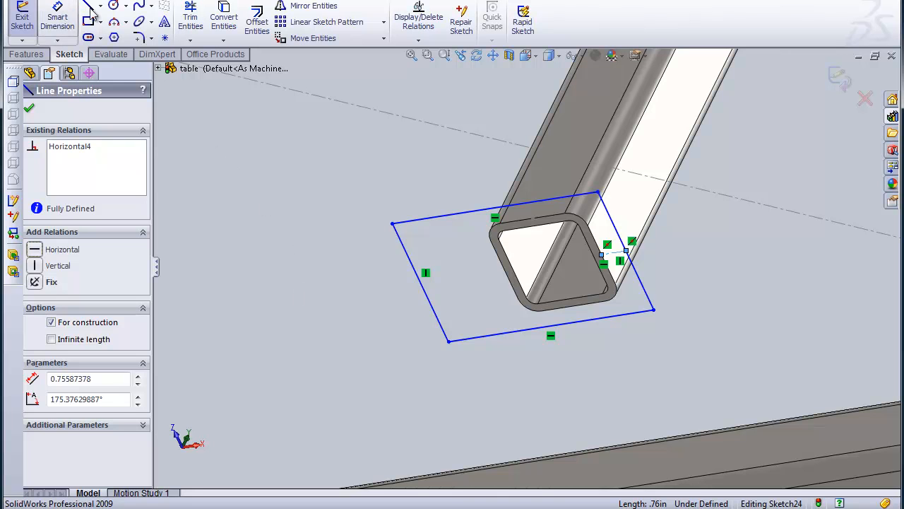
# Dimension the gap between the rectangle's upper long side and the parallel tube edge as 0.5 in
pyautogui.click(57, 20)
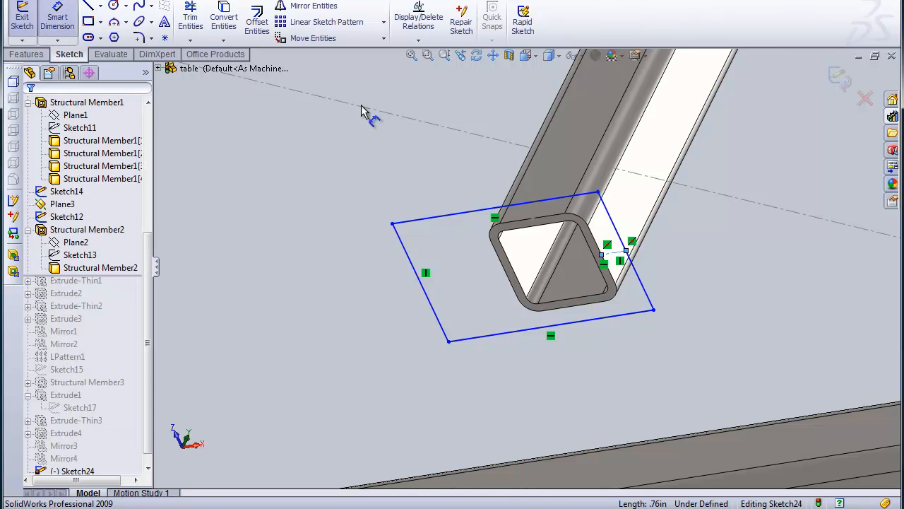
pyautogui.click(543, 205)
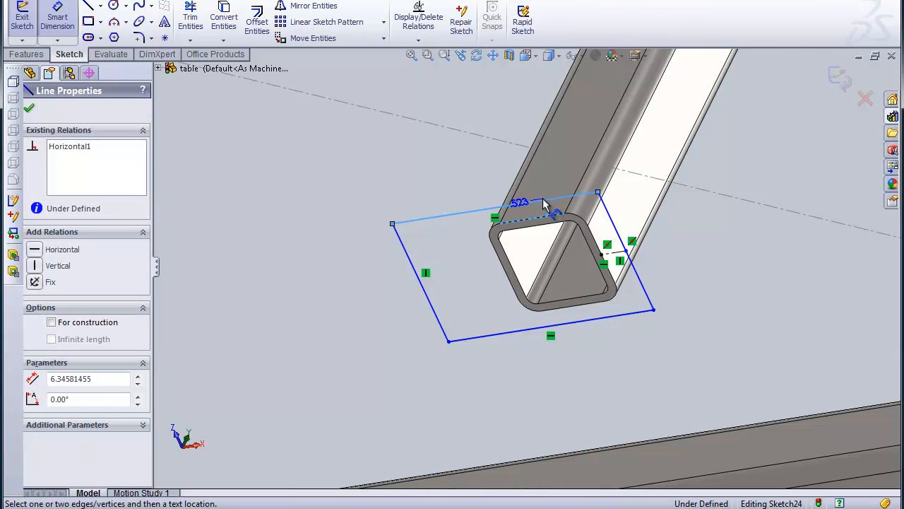
pyautogui.click(636, 193)
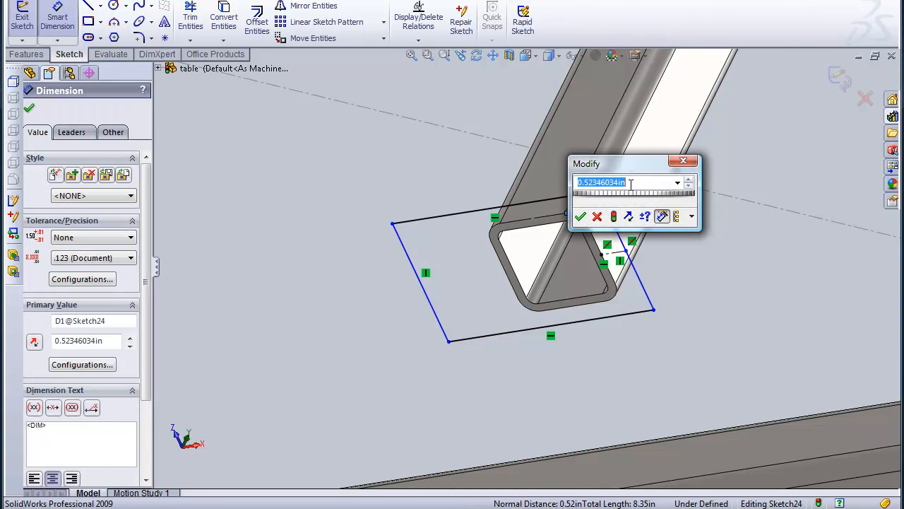
pyautogui.write('.5')
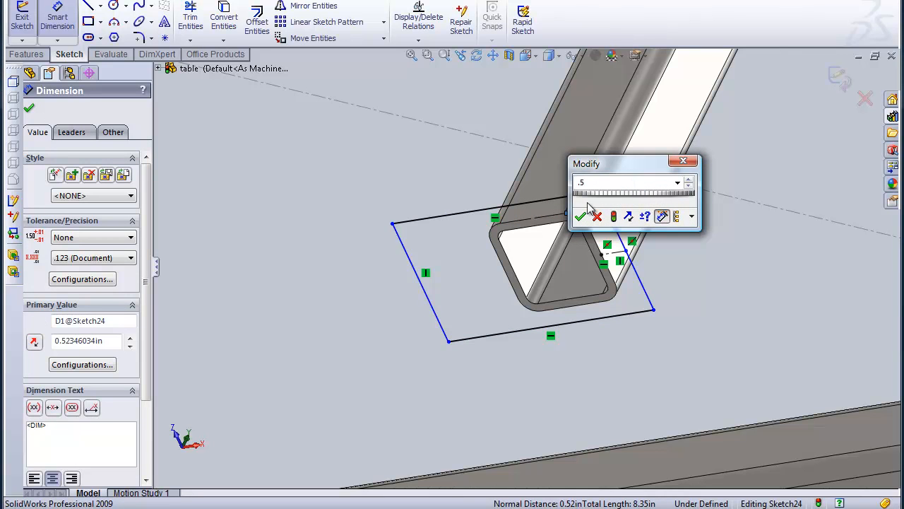
pyautogui.click(581, 216)
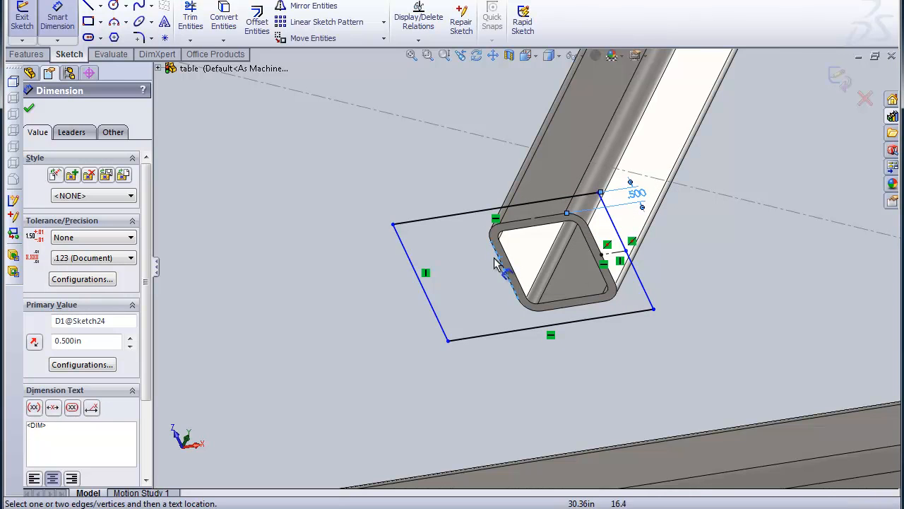
# Dimension the distance from the rectangle's short side opposite the centerline to the nearest tube edge as 3 in
pyautogui.click(435, 298)
pyautogui.click(467, 308)
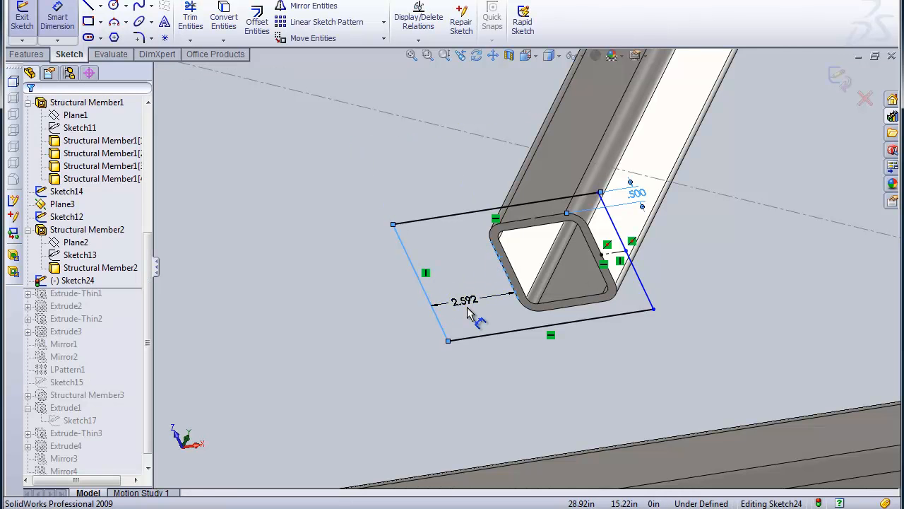
pyautogui.write('3')
pyautogui.click(409, 324)
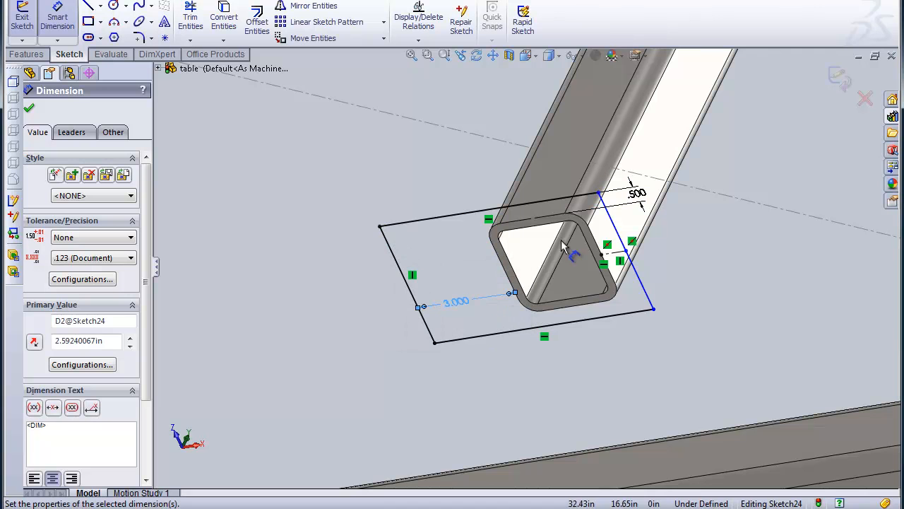
# Dimension the distance from the tube edge to the rectangle's short side at the centerline as 0.5 in
pyautogui.click(594, 235)
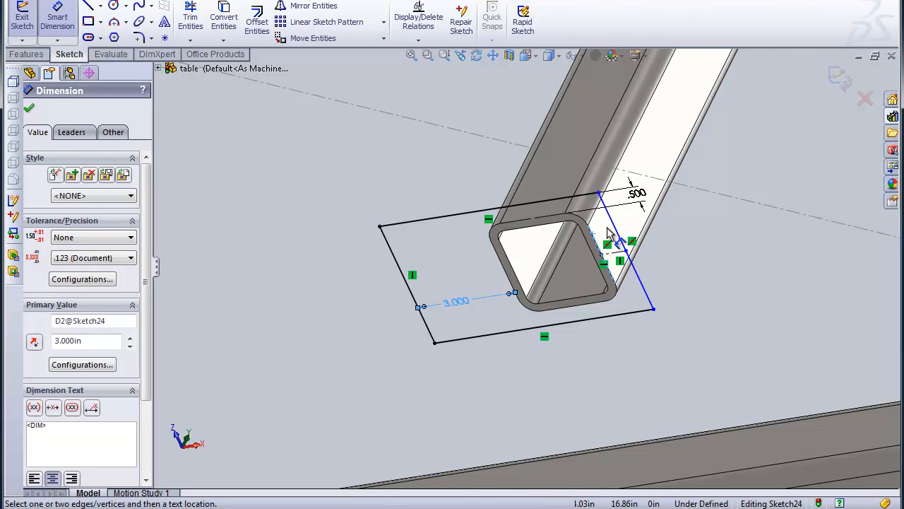
pyautogui.click(624, 244)
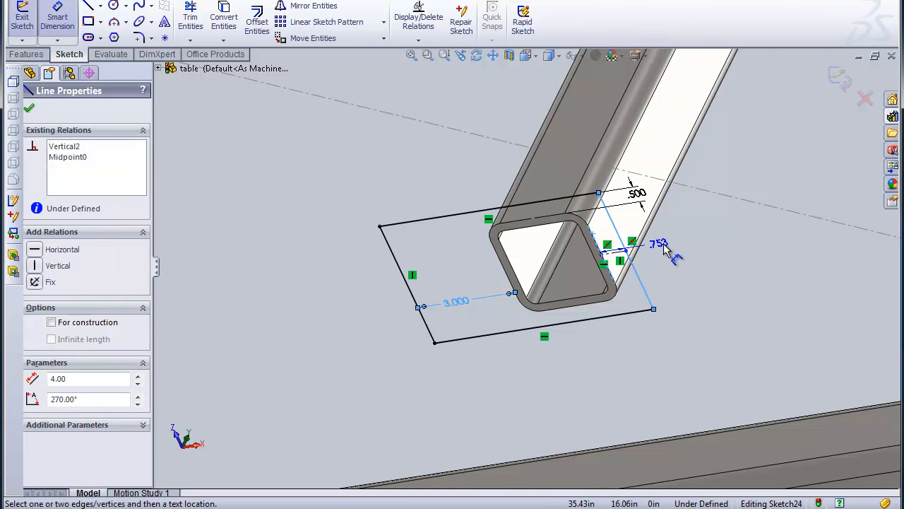
pyautogui.click(673, 271)
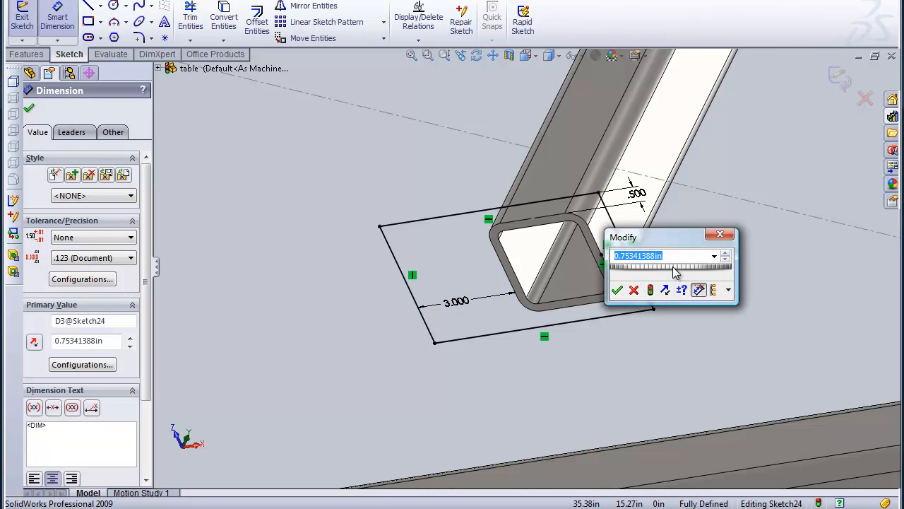
pyautogui.write('.5')
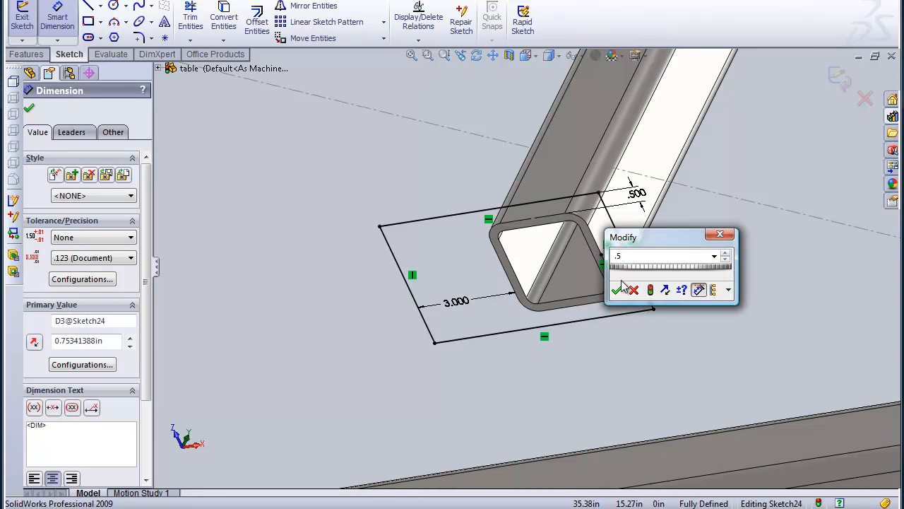
pyautogui.click(618, 289)
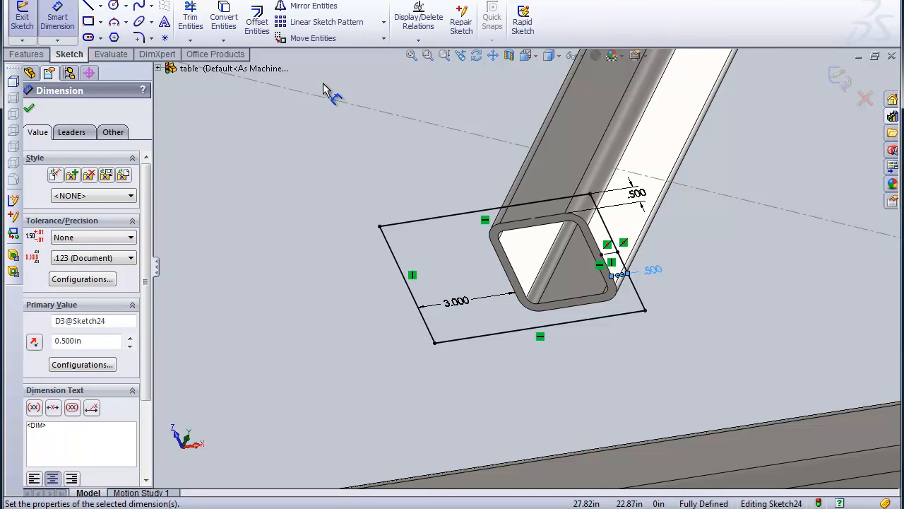
# Extrude the rectangular foot plate sketch as a blind boss 0.5 in deep, without merging it into the leg
pyautogui.click(34, 58)
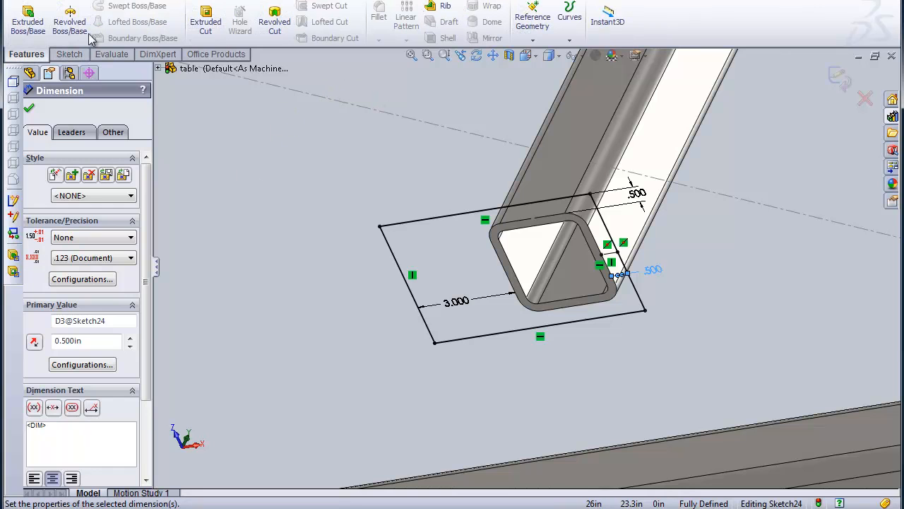
pyautogui.click(27, 21)
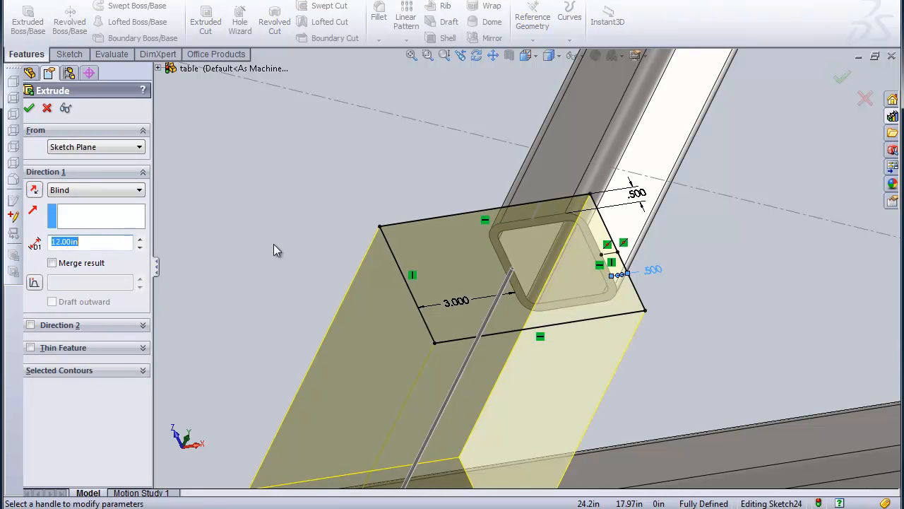
pyautogui.write('.5')
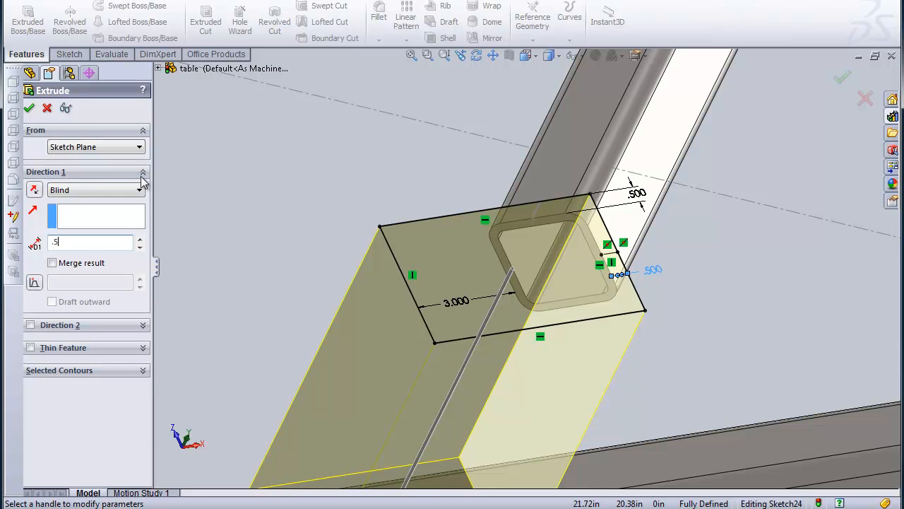
pyautogui.click(31, 109)
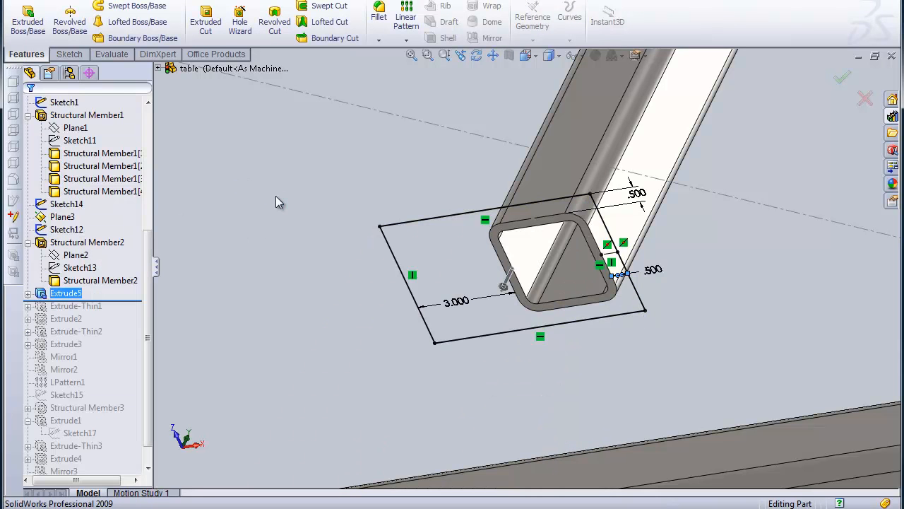
# Start a sketch on the foot plate's upper face and draw a circle of about 0.62 in radius beside the leg
pyautogui.click(476, 55)
pyautogui.moveTo(488, 182); pyautogui.dragTo(564, 403)
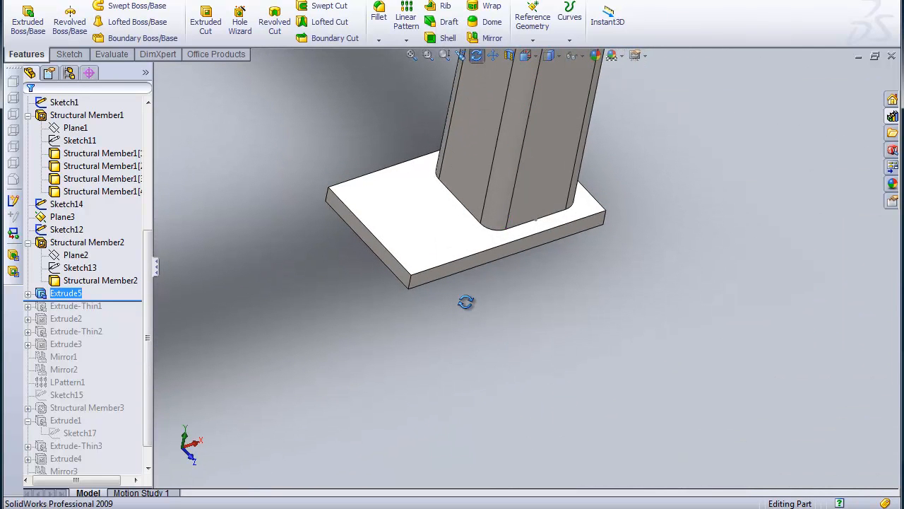
pyautogui.rightClick(575, 259)
pyautogui.click(617, 272)
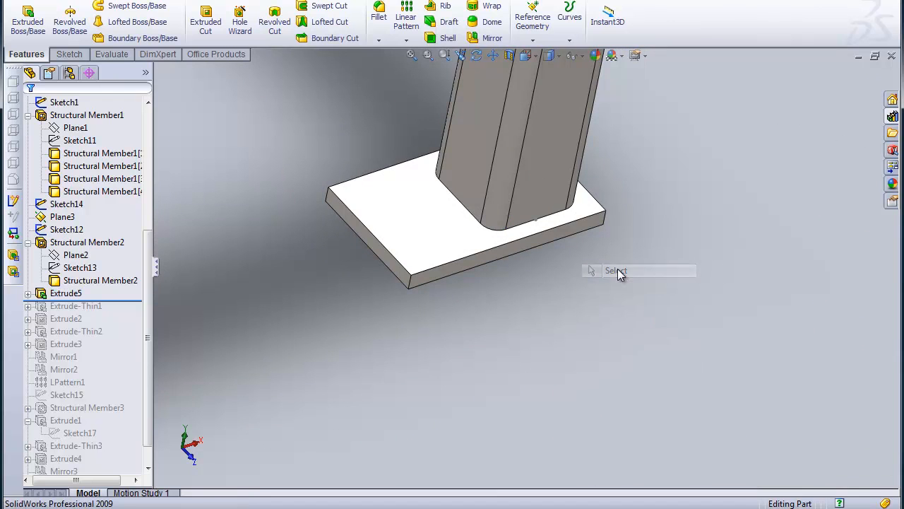
pyautogui.click(421, 217)
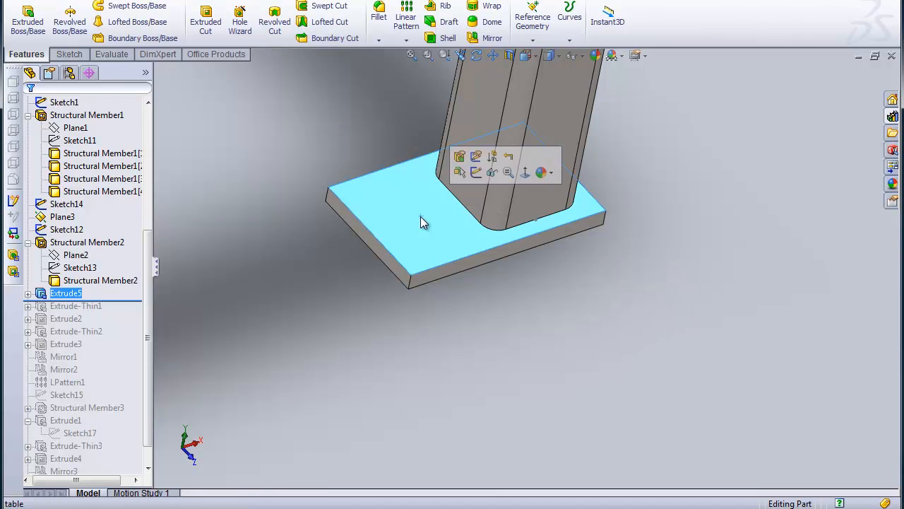
pyautogui.click(468, 174)
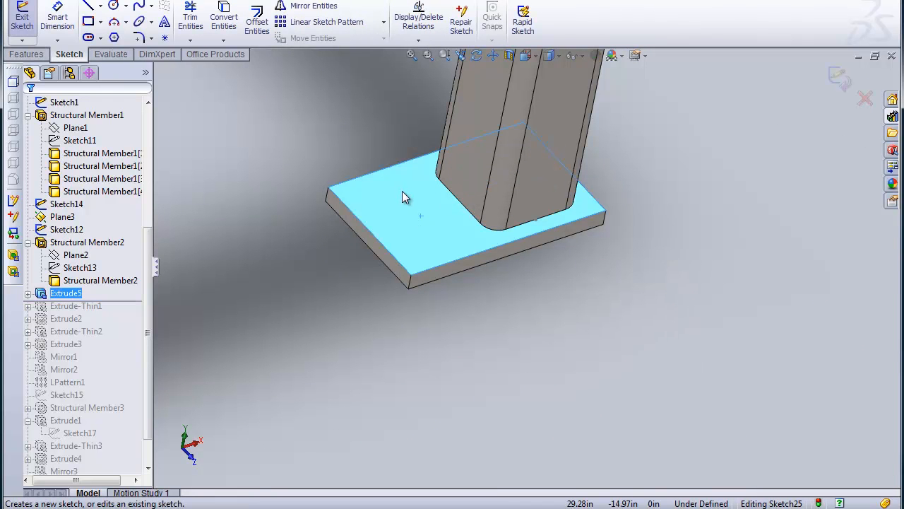
pyautogui.click(114, 6)
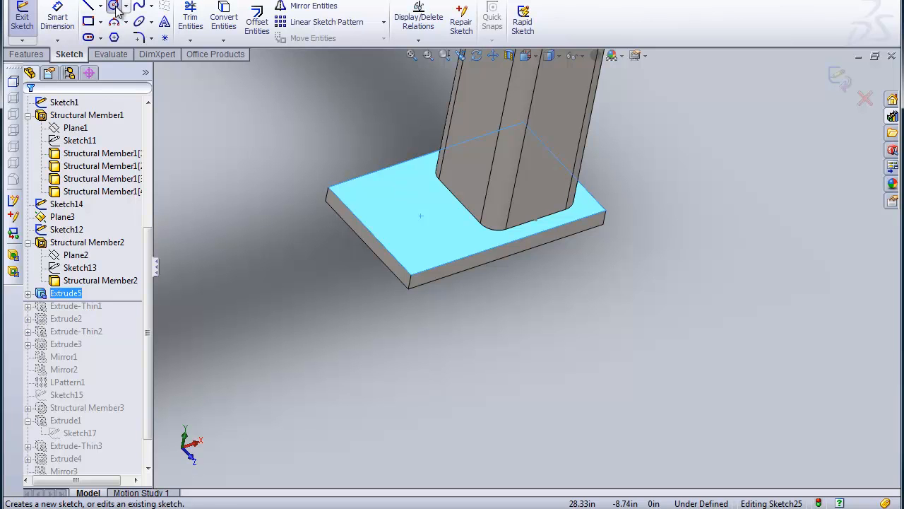
pyautogui.click(417, 213)
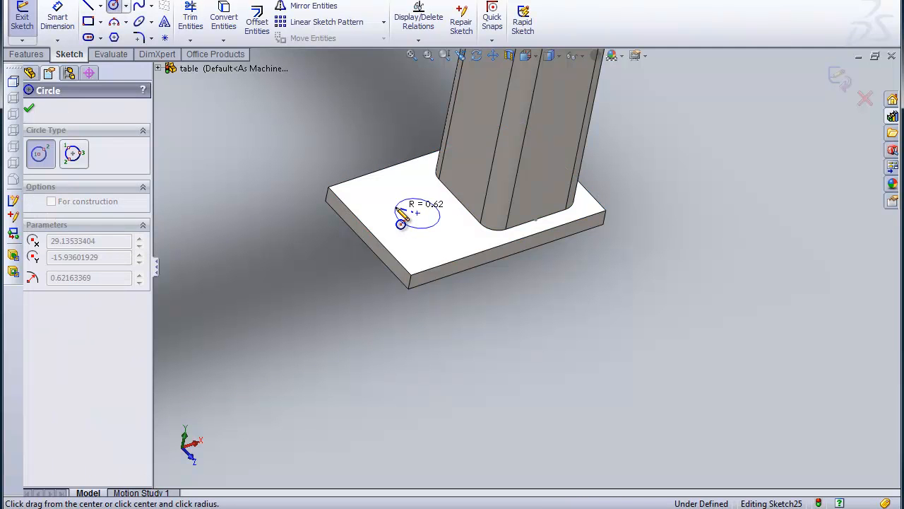
pyautogui.click(398, 218)
pyautogui.press('Escape')
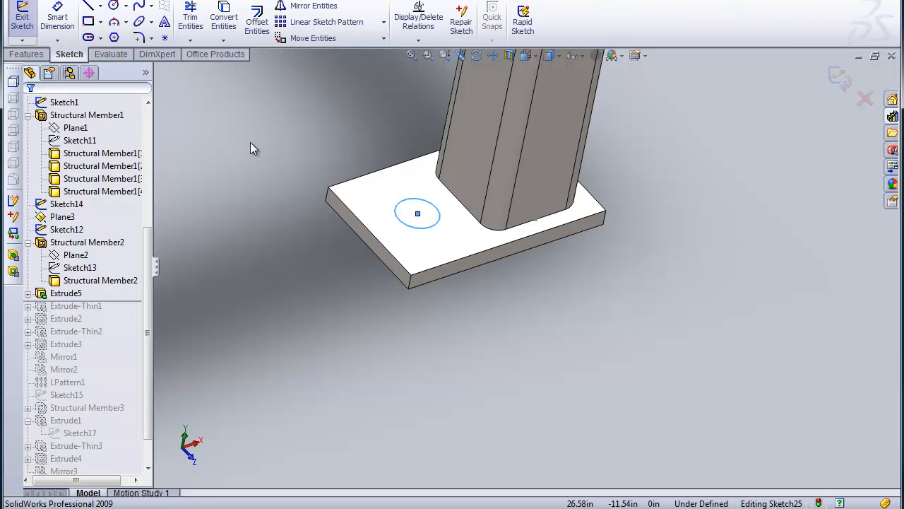
# Dimension the circle's diameter as 13/16 in
pyautogui.click(57, 18)
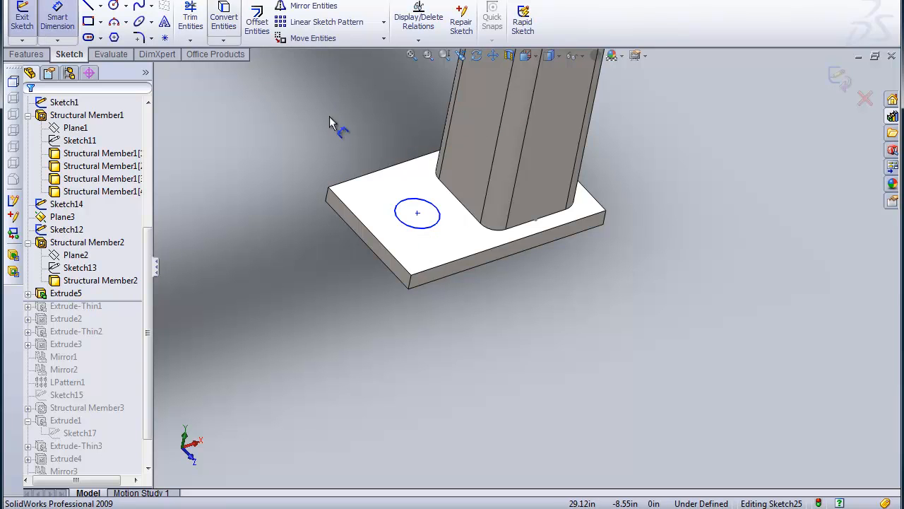
pyautogui.click(418, 227)
pyautogui.click(522, 281)
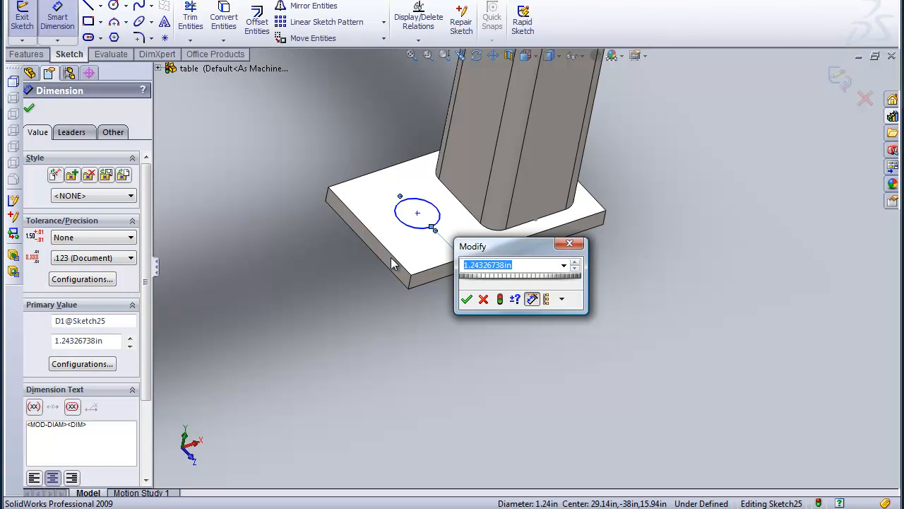
pyautogui.write('13/16')
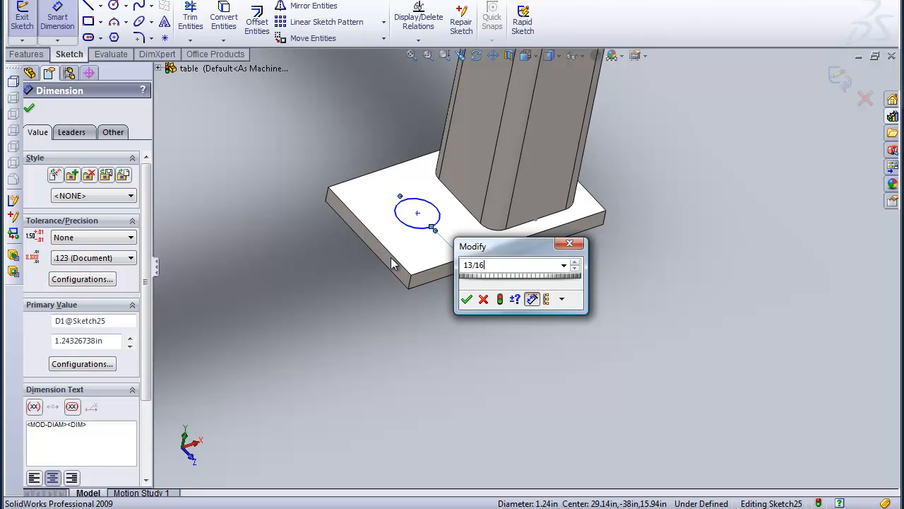
pyautogui.click(466, 299)
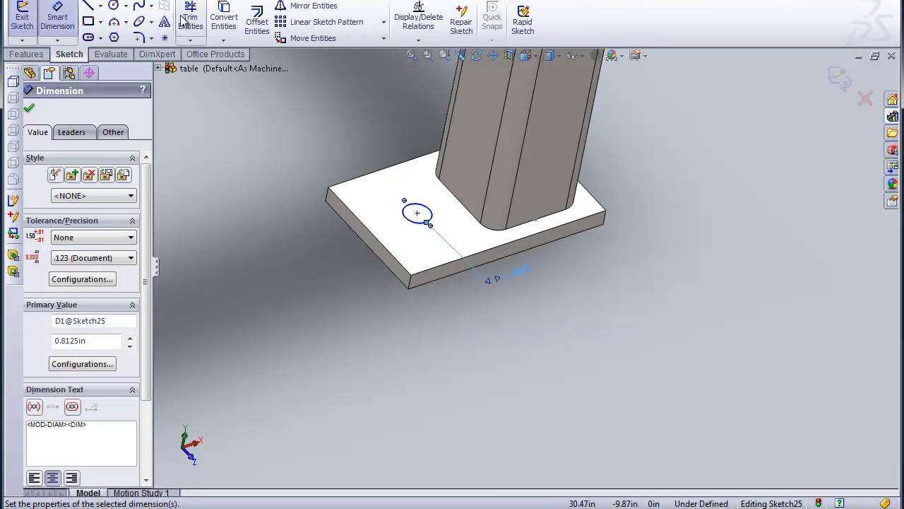
# Draw a centerline from the circle's center to the midpoint of the plate's nearby short edge and make it horizontal
pyautogui.click(101, 7)
pyautogui.click(91, 35)
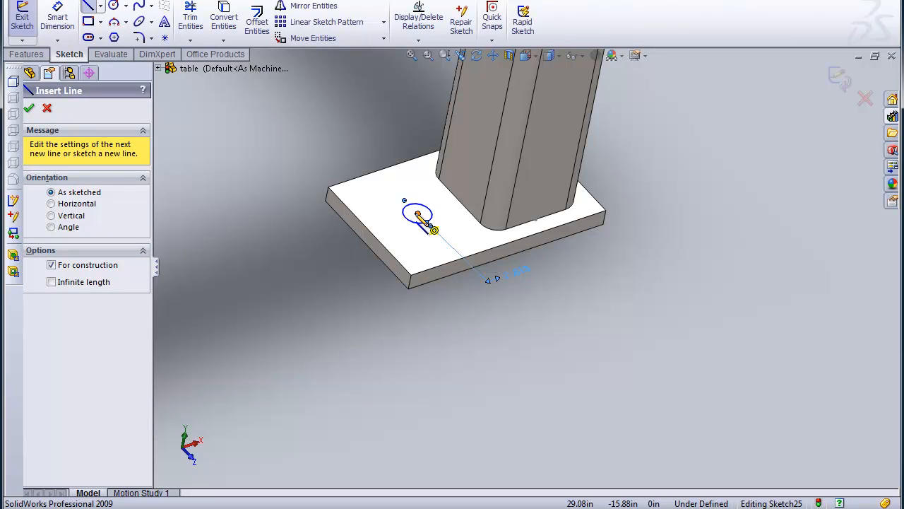
pyautogui.click(418, 213)
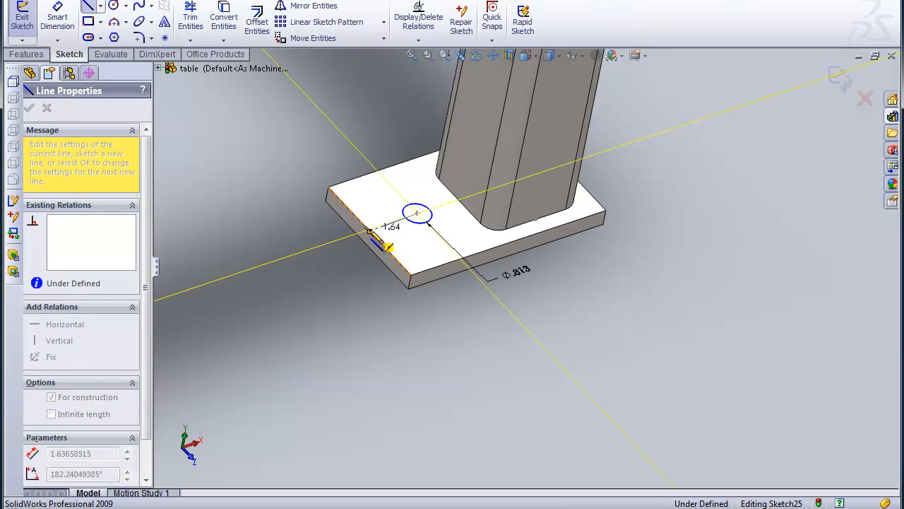
pyautogui.click(370, 232)
pyautogui.press('Escape')
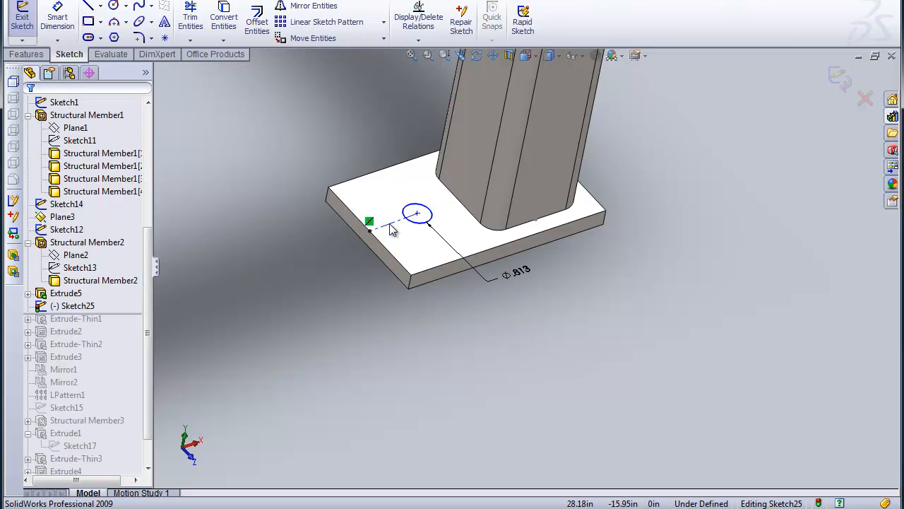
pyautogui.click(390, 226)
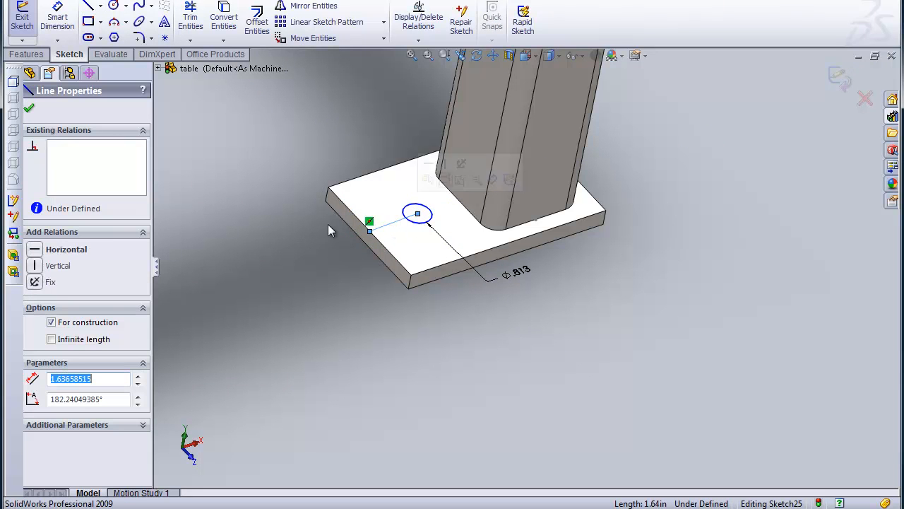
pyautogui.click(51, 250)
pyautogui.click(29, 108)
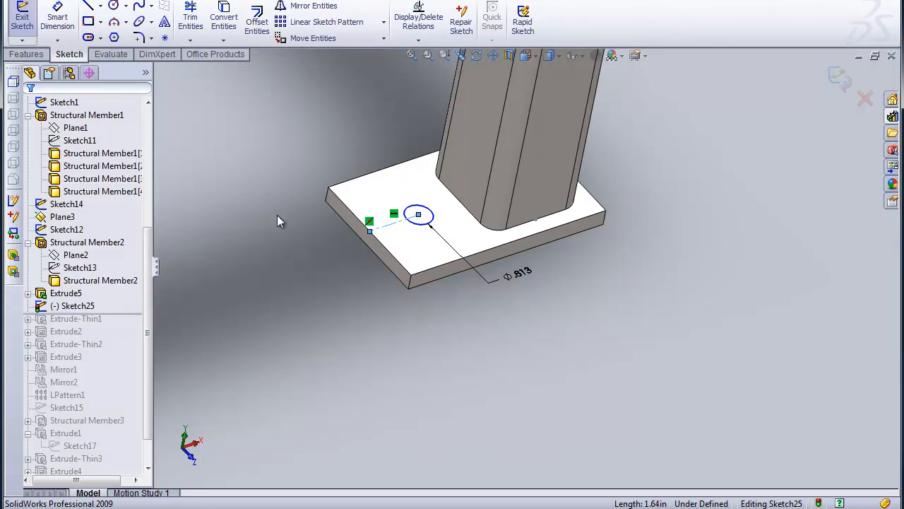
pyautogui.click(57, 19)
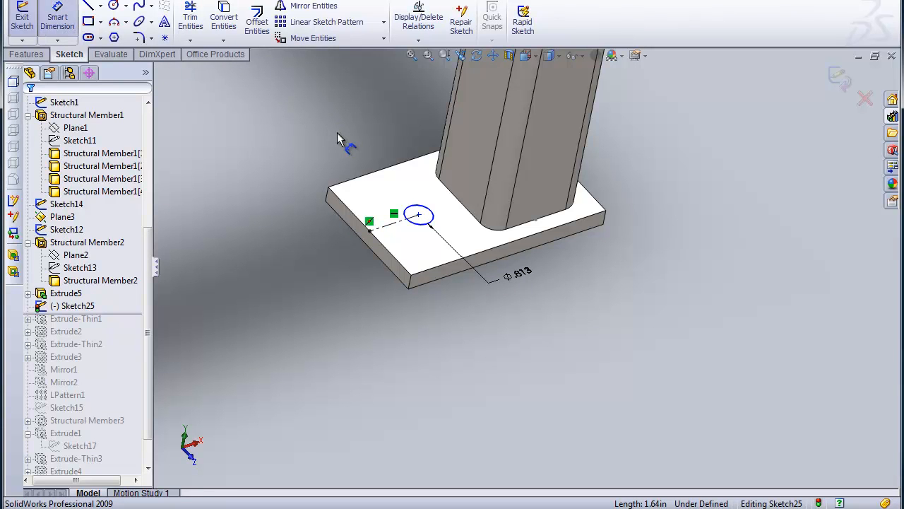
pyautogui.click(381, 226)
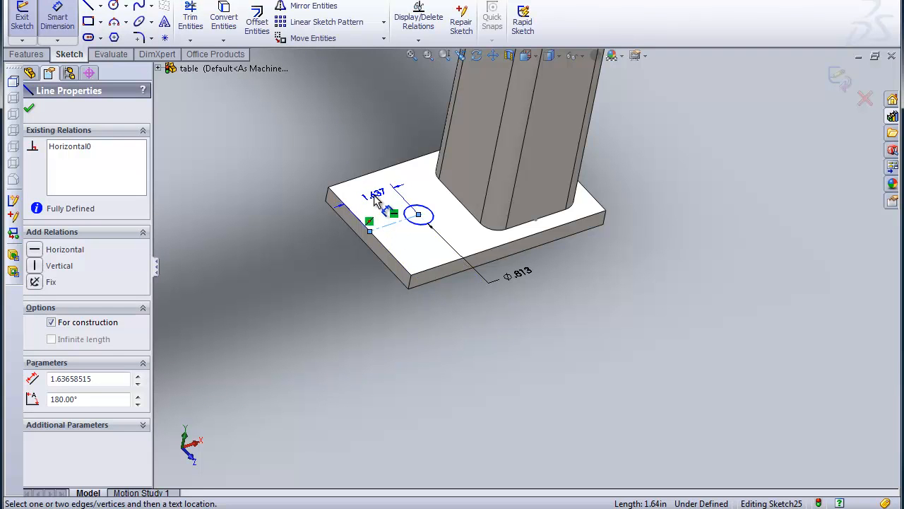
pyautogui.press('Escape')
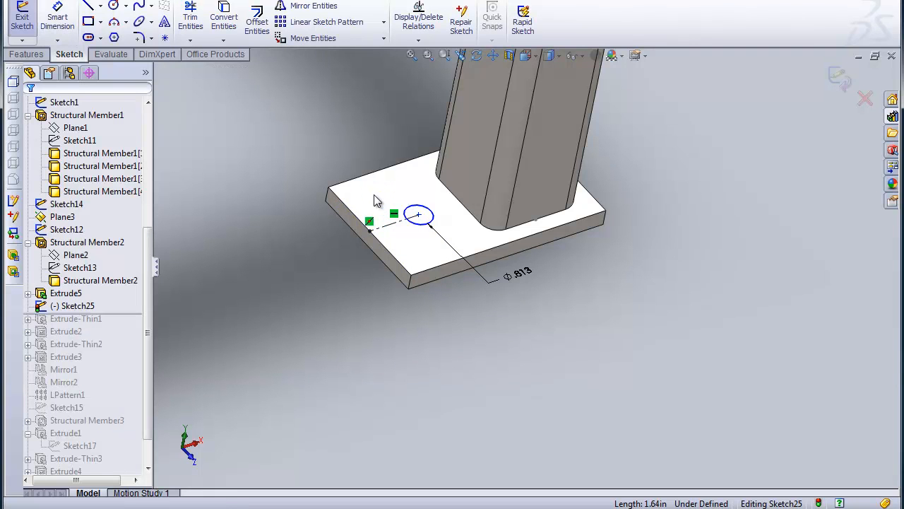
# Dimension the distance between the leg tube's near edge and the circle's center as 1.125 in
pyautogui.click(57, 21)
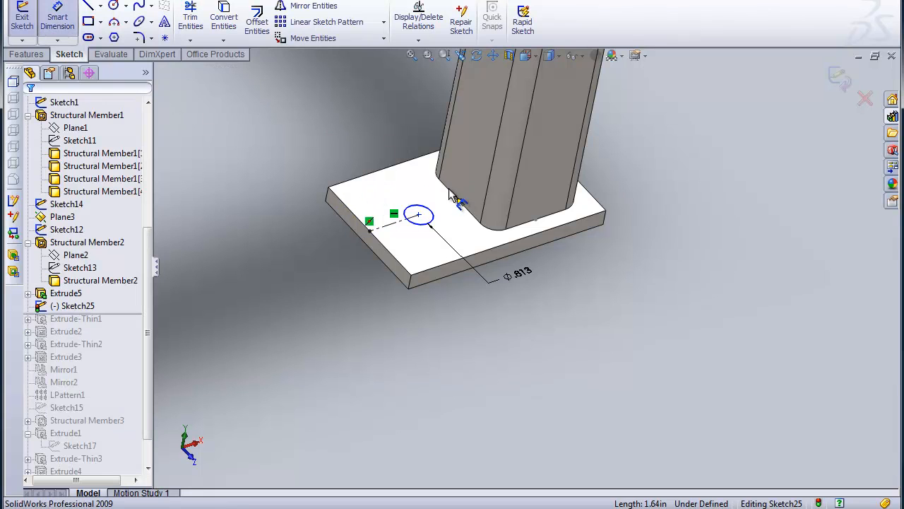
pyautogui.click(420, 213)
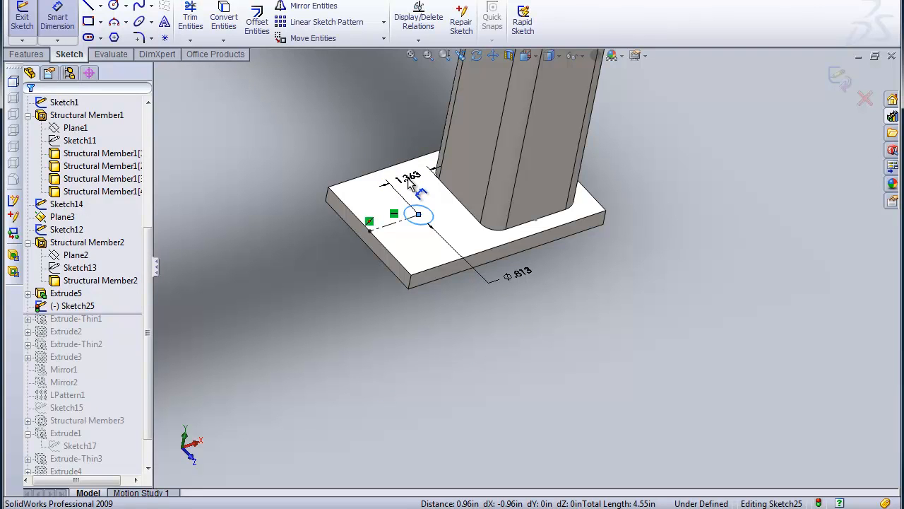
pyautogui.click(410, 182)
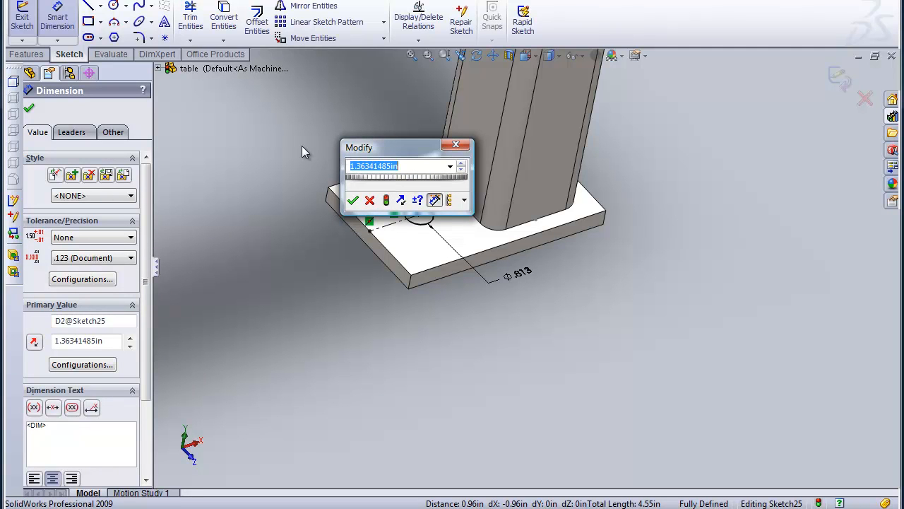
pyautogui.write('1.125')
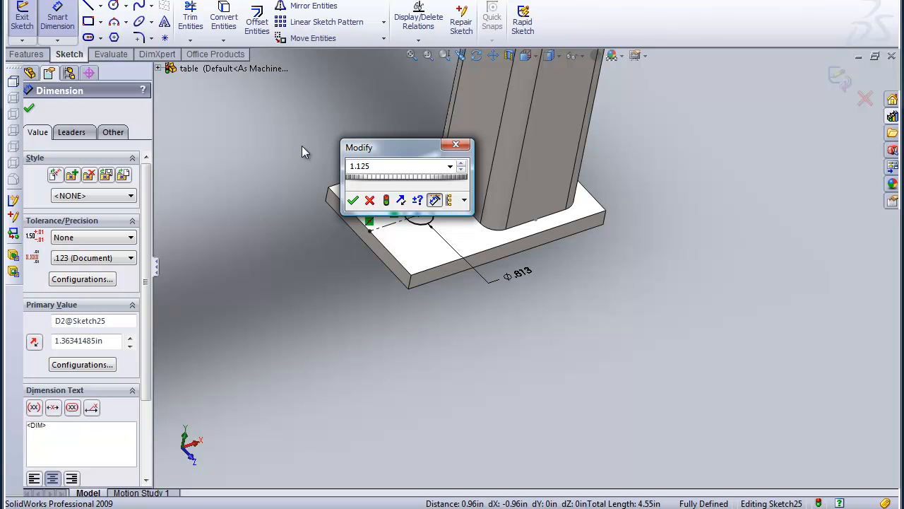
pyautogui.click(352, 200)
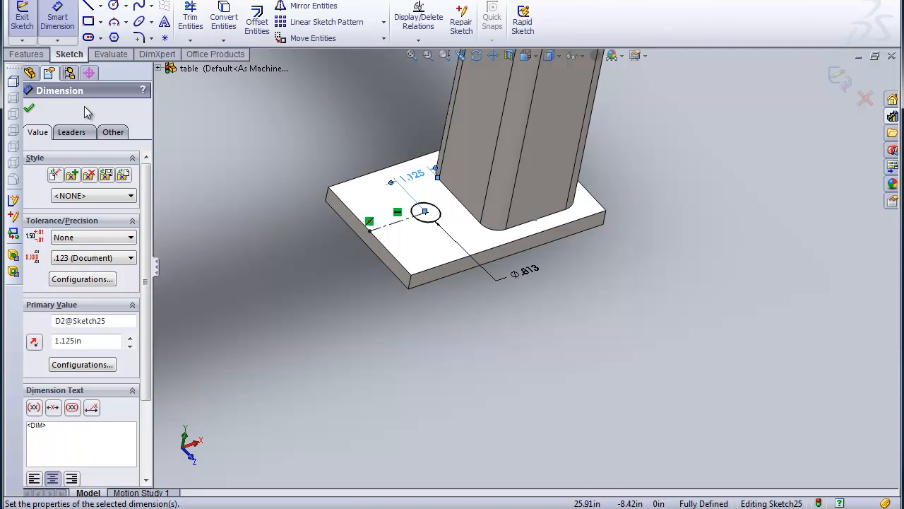
# Cut the circle through the foot plate with an Extruded Cut set to Through All
pyautogui.click(21, 56)
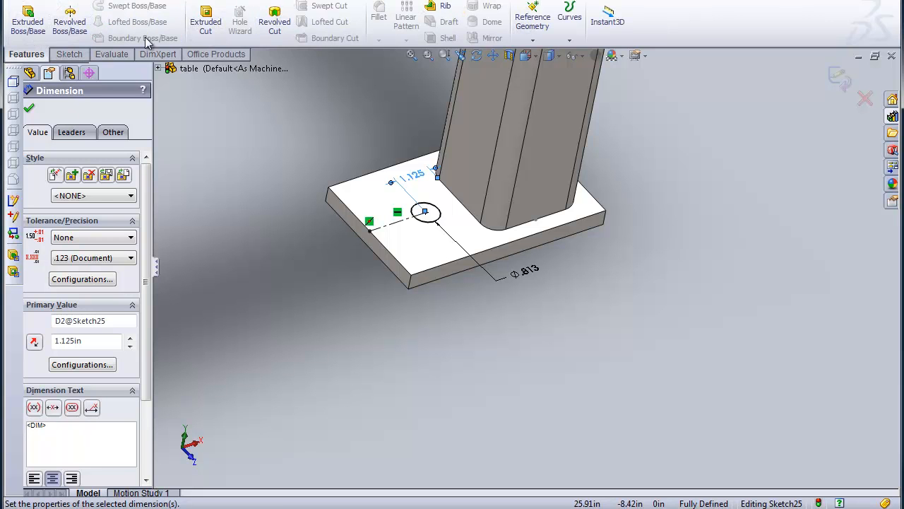
pyautogui.click(205, 27)
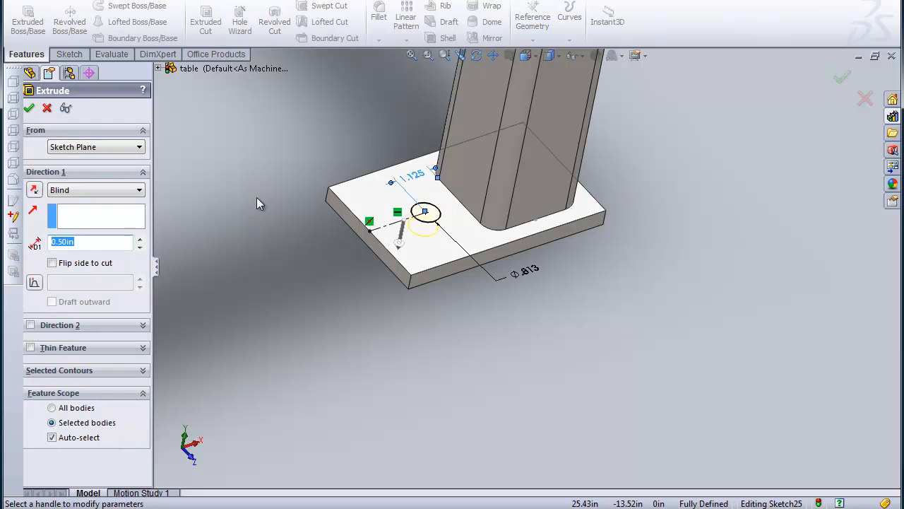
pyautogui.click(80, 193)
pyautogui.click(78, 212)
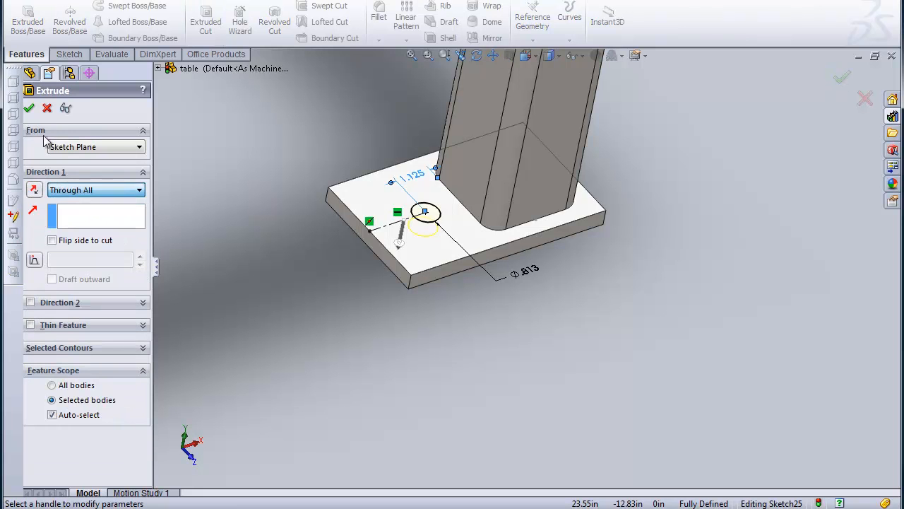
pyautogui.click(29, 110)
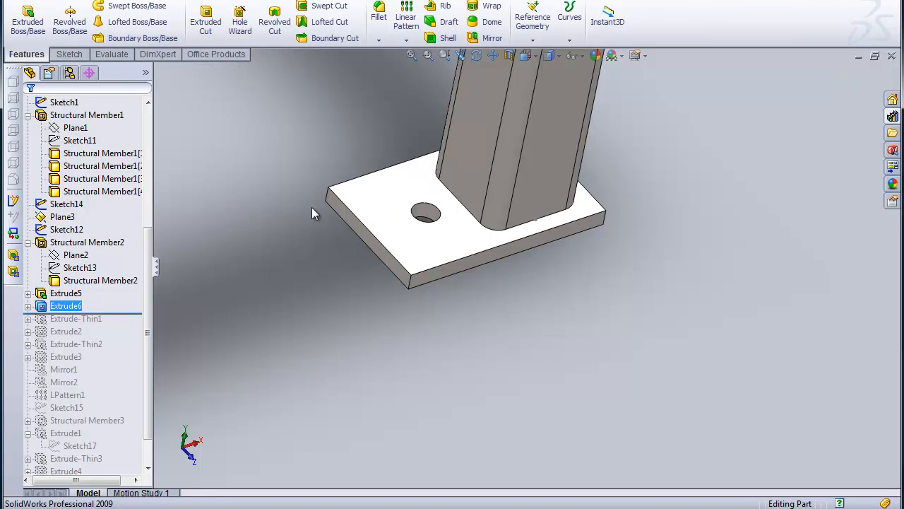
pyautogui.scroll(2, 311, 207)
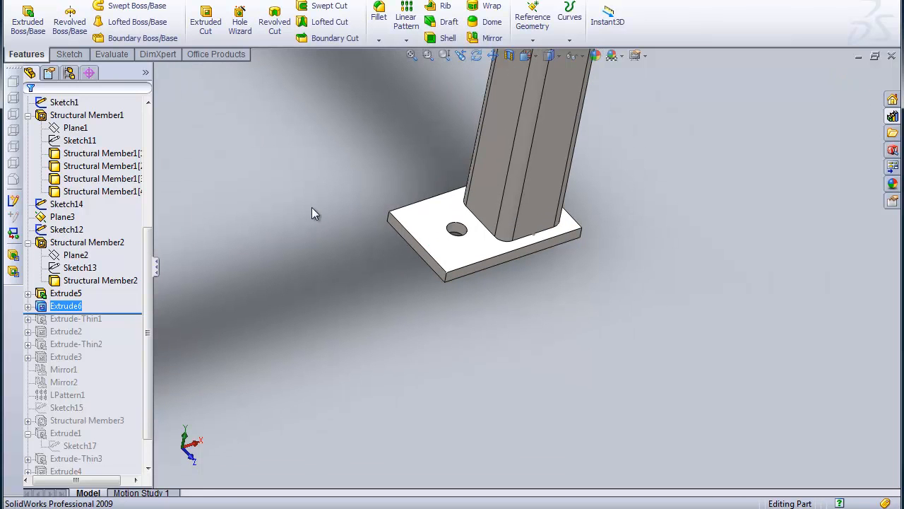
pyautogui.click(475, 56)
pyautogui.moveTo(454, 122); pyautogui.dragTo(423, 158)
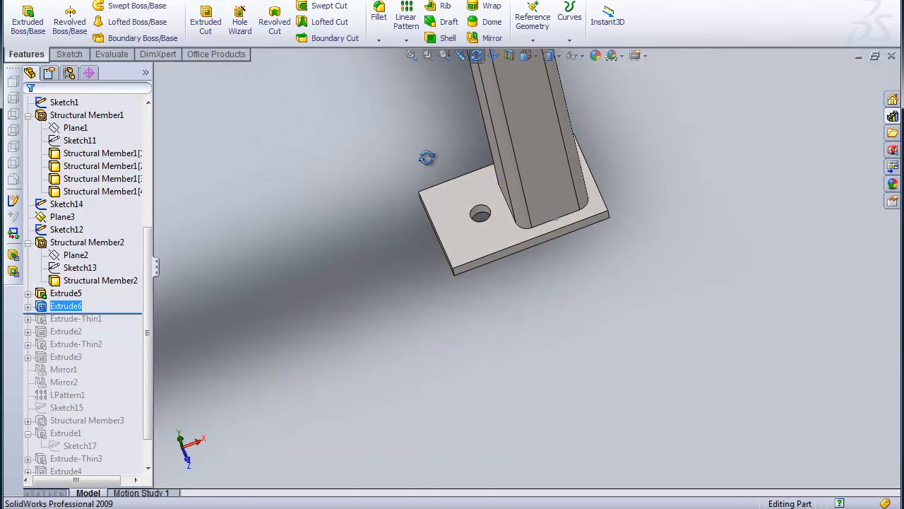
pyautogui.rightClick(403, 132)
pyautogui.click(424, 140)
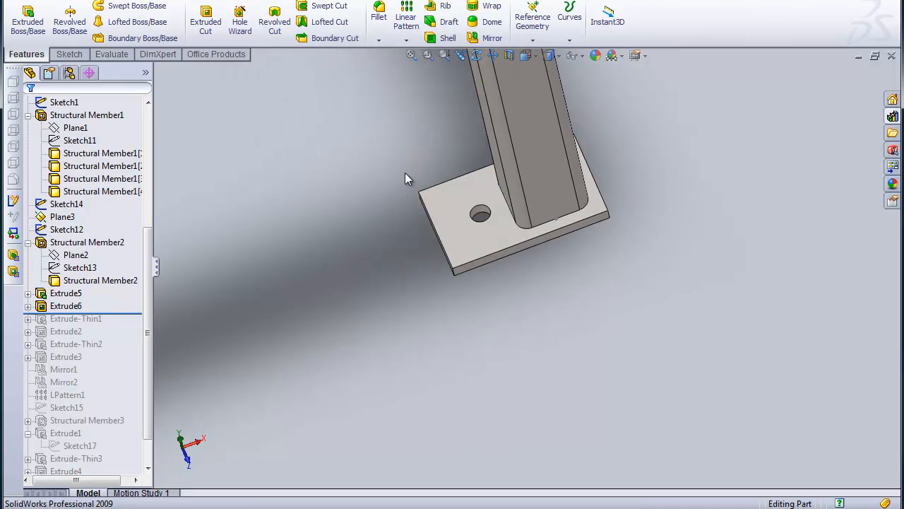
# Set the distance from the leg to the foot plate's short edge beside the hole to 2.5 in and rebuild
pyautogui.doubleClick(453, 219)
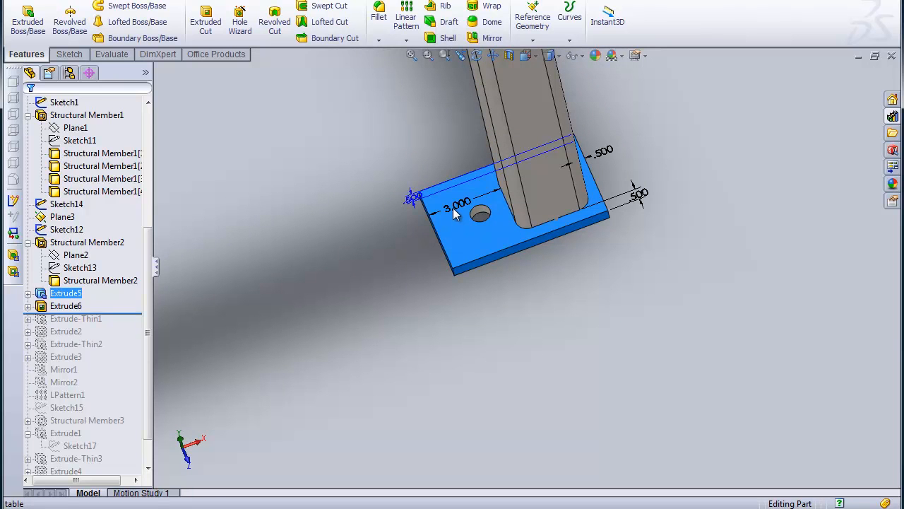
pyautogui.click(456, 210)
pyautogui.doubleClick(453, 210)
pyautogui.write('2')
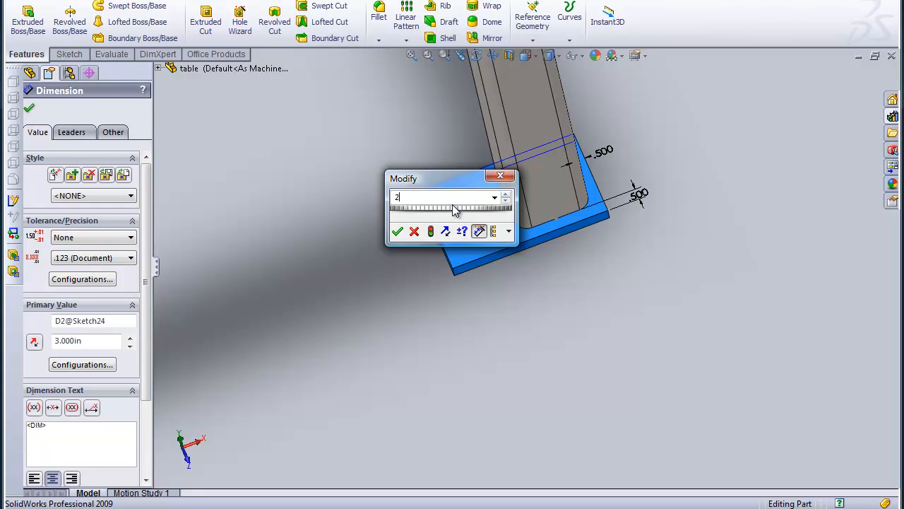
pyautogui.write('.5')
pyautogui.click(398, 231)
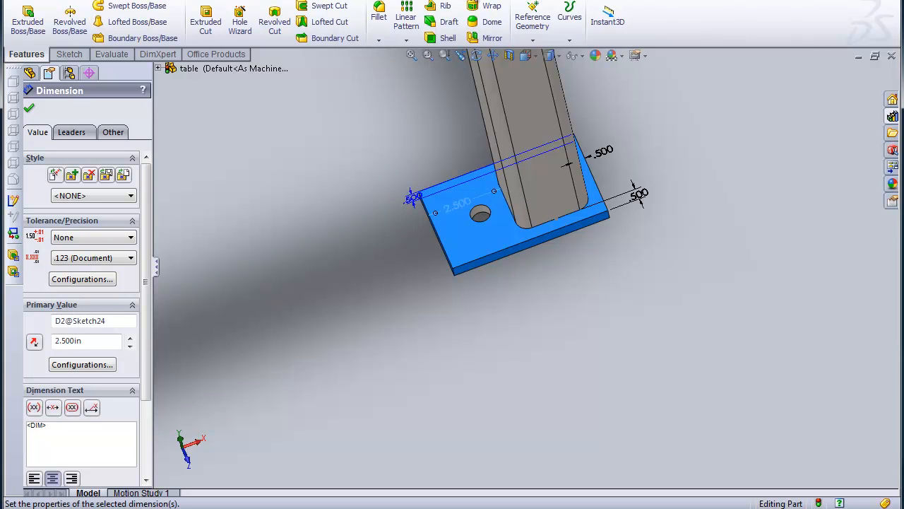
pyautogui.click(362, 129)
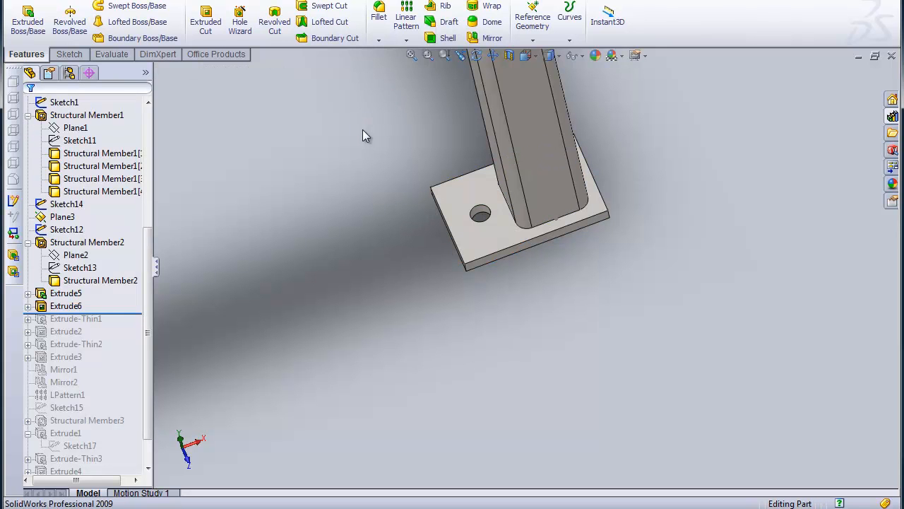
# Roll the feature history forward to just after Mirror2 to restore the other corner legs and gussets
pyautogui.scroll(5, 362, 130)
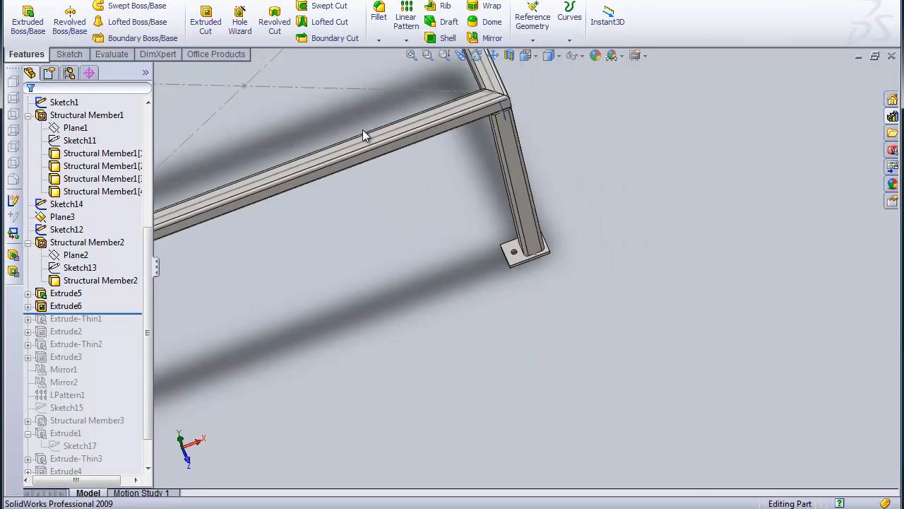
pyautogui.scroll(2, 363, 131)
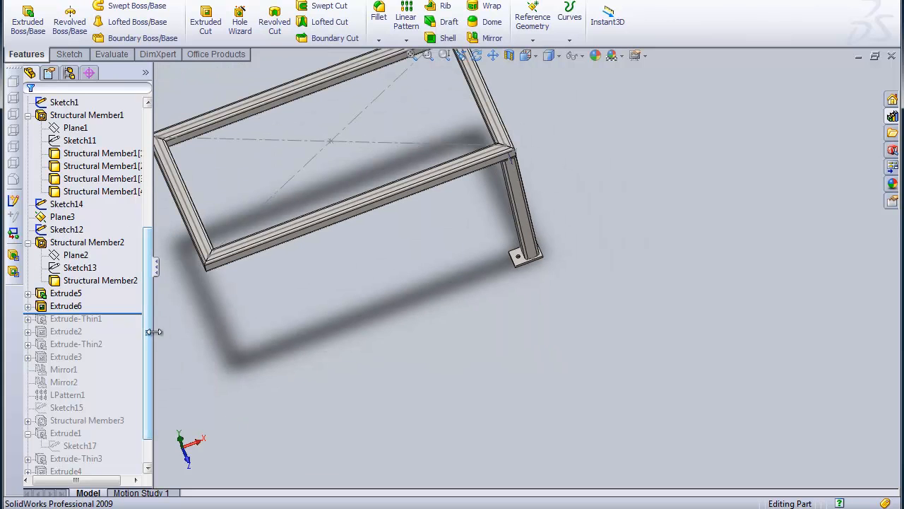
pyautogui.moveTo(136, 313); pyautogui.dragTo(127, 388)
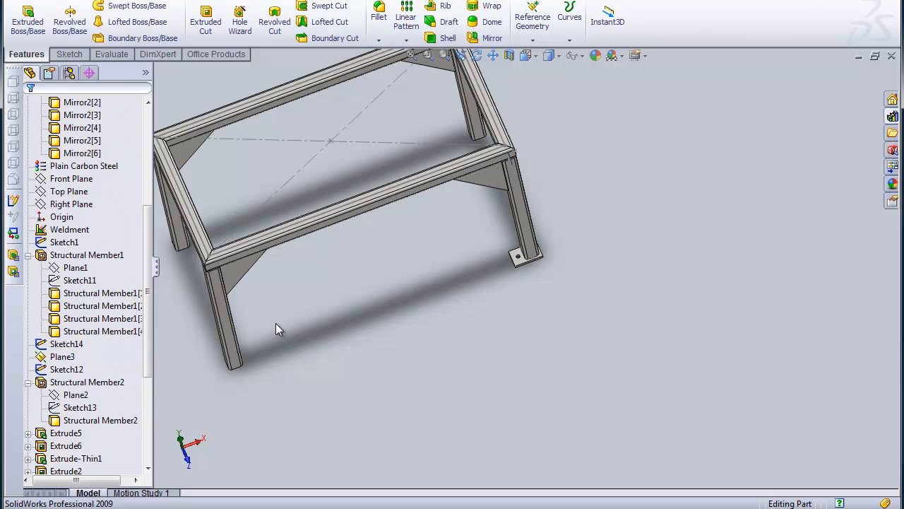
# Edit Mirror1 to include the drilled foot plate among the bodies mirrored about the Right Plane
pyautogui.moveTo(148, 297); pyautogui.dragTo(148, 346)
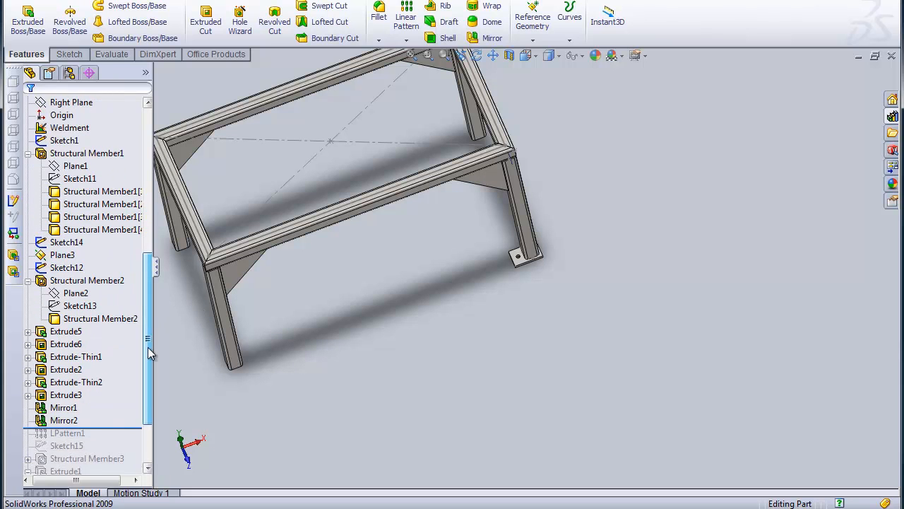
pyautogui.rightClick(63, 410)
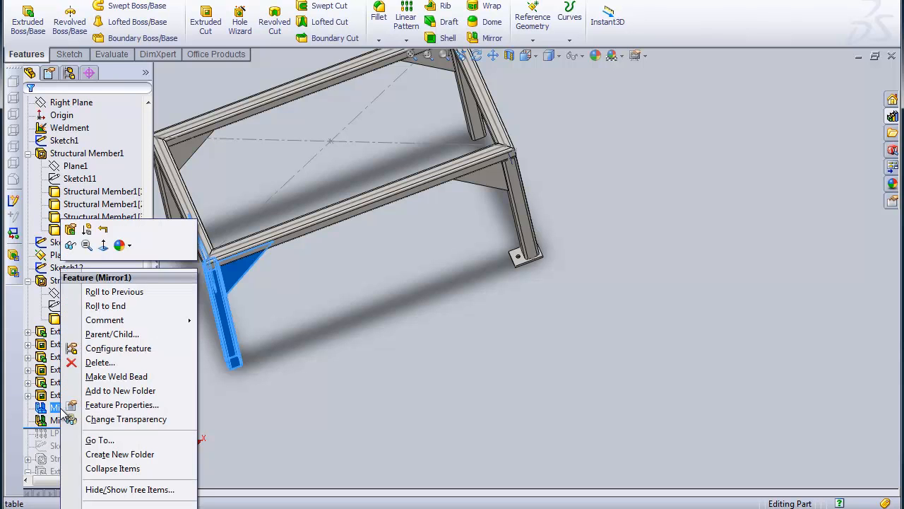
pyautogui.click(68, 234)
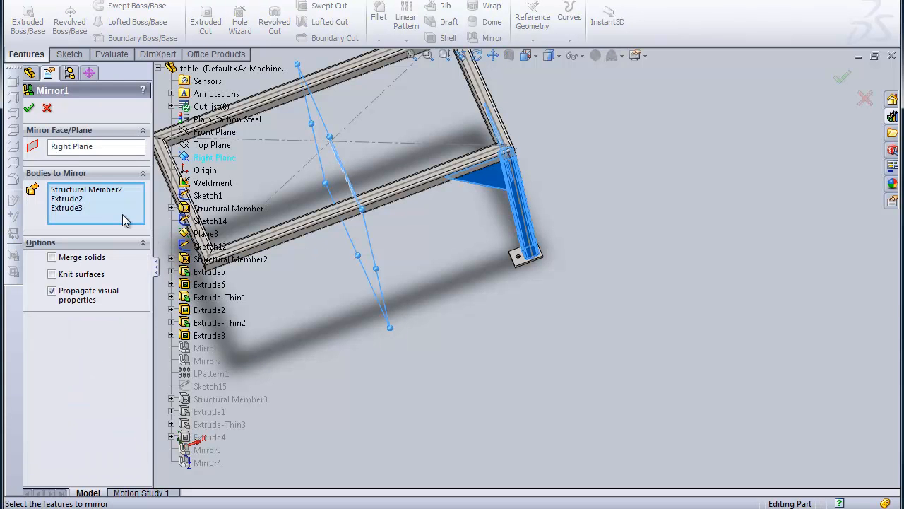
pyautogui.click(523, 262)
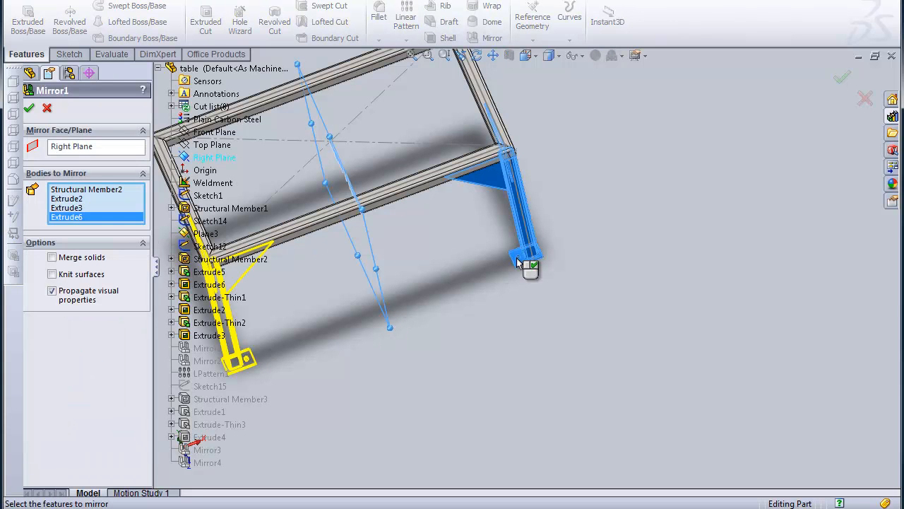
pyautogui.click(29, 107)
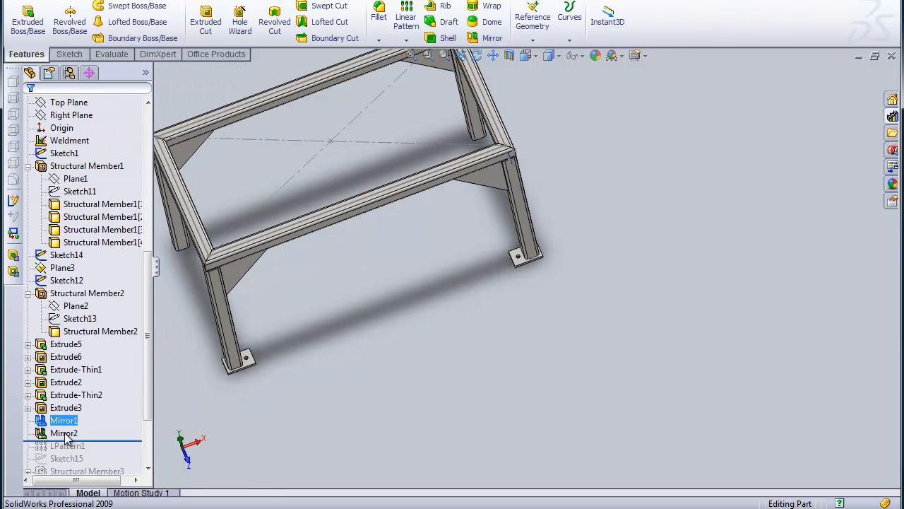
# Edit Mirror2 to add both front foot plates to the bodies mirrored about the Front Plane
pyautogui.click(65, 433)
pyautogui.click(70, 407)
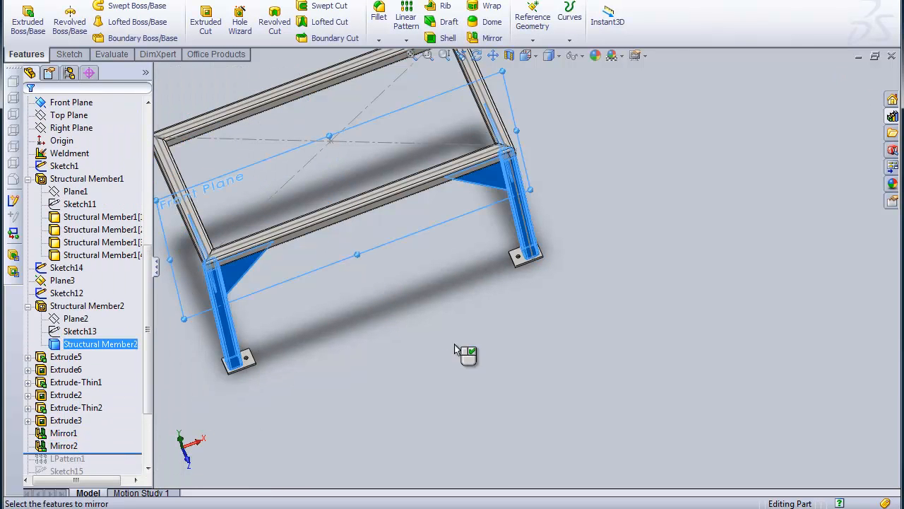
pyautogui.click(518, 260)
pyautogui.click(254, 356)
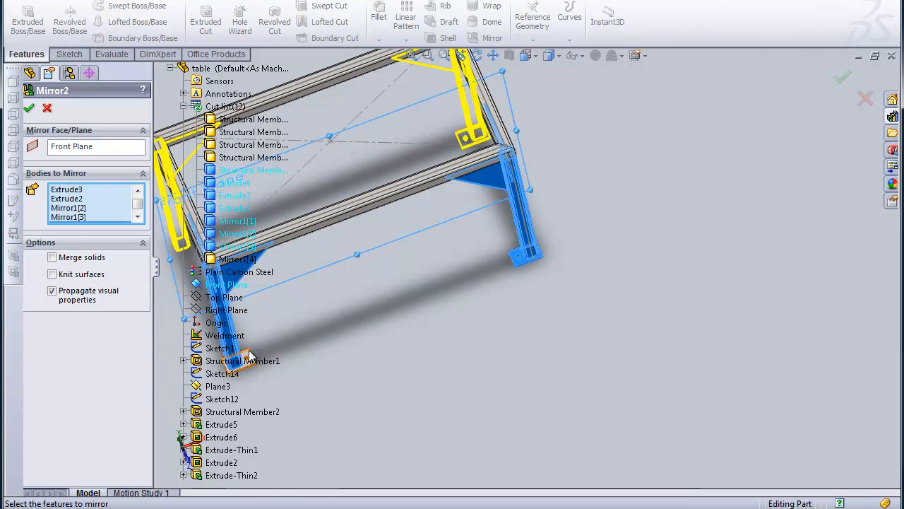
pyautogui.click(29, 109)
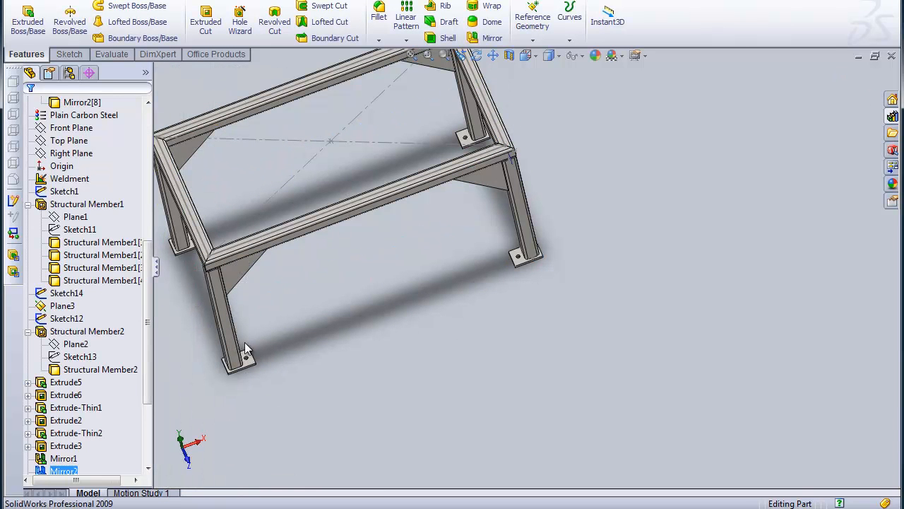
# Roll the model forward to its last feature and examine the feet of the corner and middle legs
pyautogui.moveTo(147, 357); pyautogui.dragTo(147, 415)
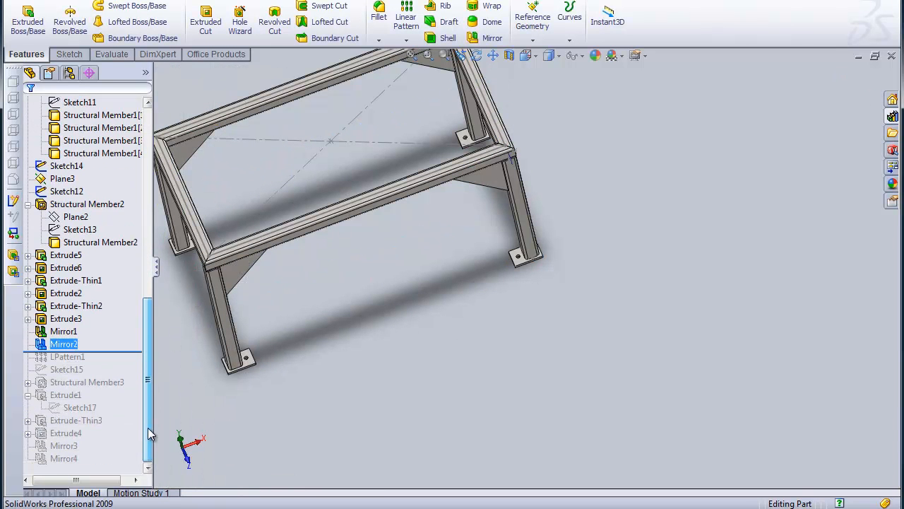
pyautogui.click(141, 351)
pyautogui.moveTo(142, 351); pyautogui.dragTo(141, 467)
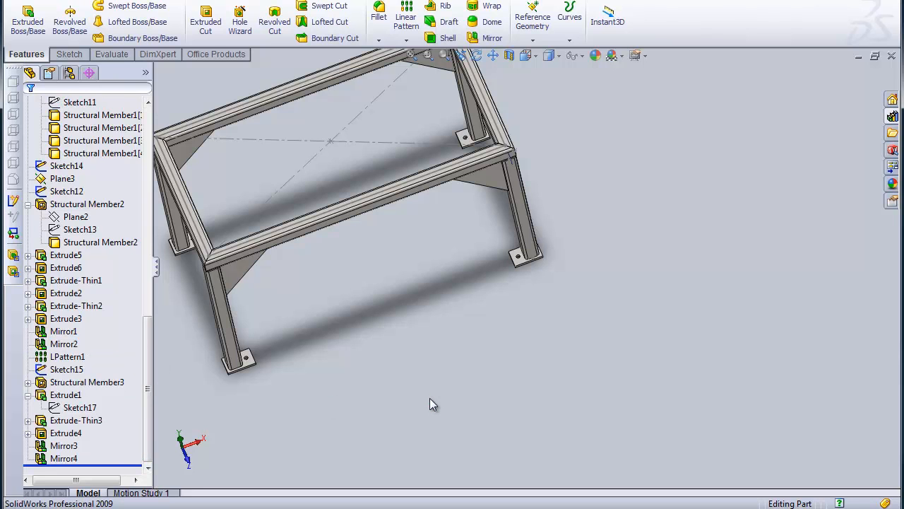
pyautogui.click(474, 59)
pyautogui.moveTo(452, 202); pyautogui.dragTo(386, 162)
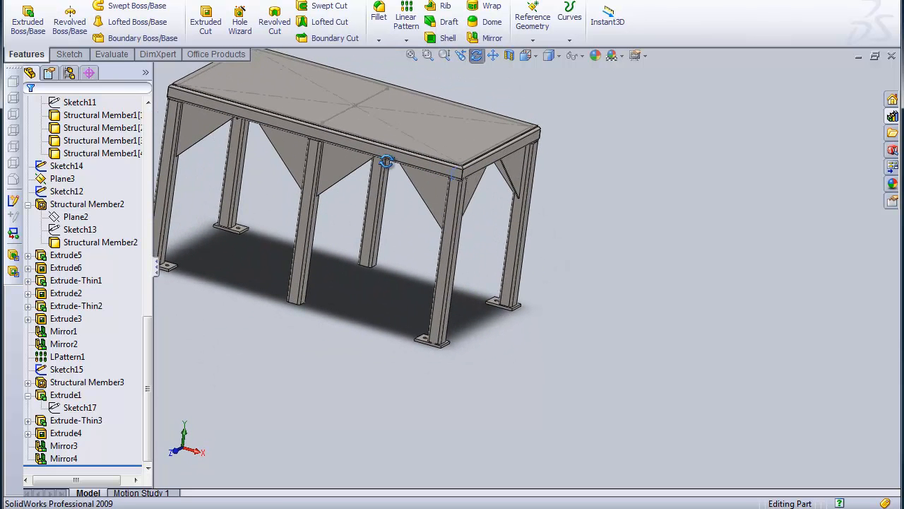
pyautogui.rightClick(354, 321)
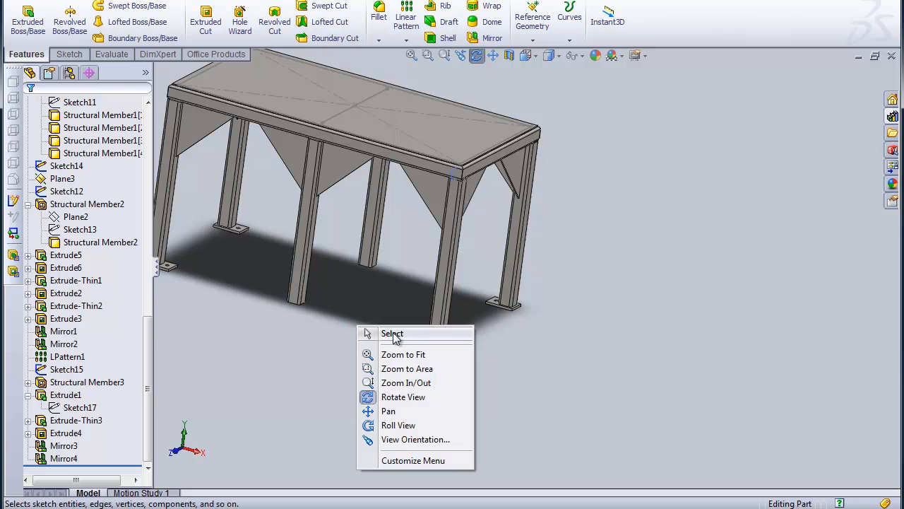
pyautogui.click(391, 333)
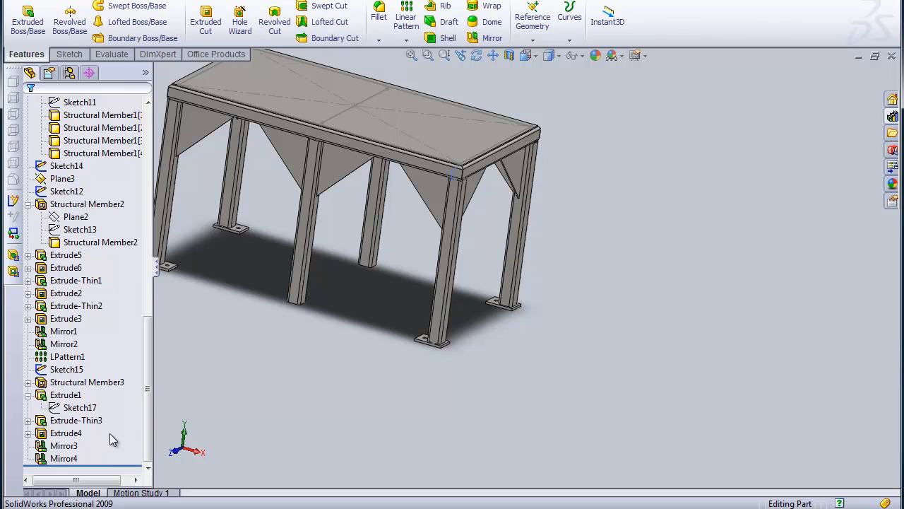
# Roll back to just after LPattern1 and add the two foot plates at one end of the table to its patterned bodies
pyautogui.moveTo(120, 466); pyautogui.dragTo(125, 363)
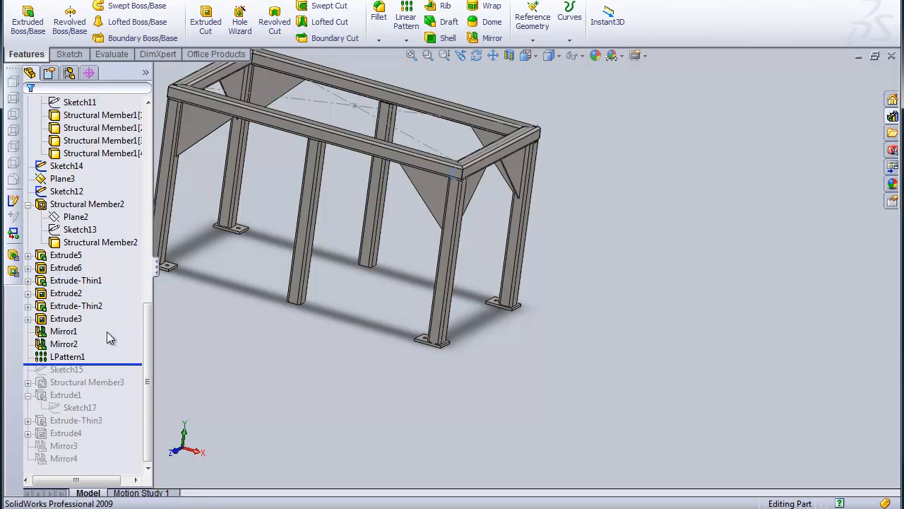
pyautogui.moveTo(125, 360)
pyautogui.mouseDown()
pyautogui.moveTo(127, 348)
pyautogui.moveTo(125, 363)
pyautogui.mouseUp()
pyautogui.rightClick(68, 360)
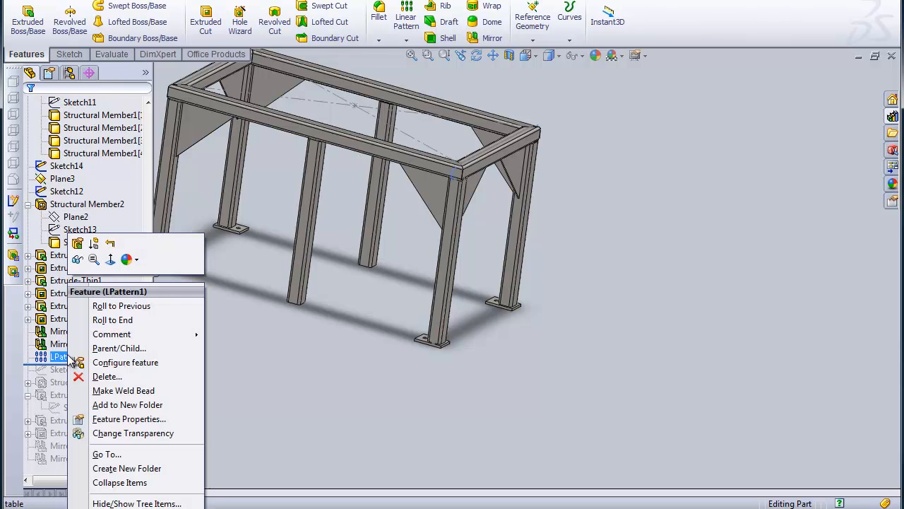
pyautogui.click(79, 262)
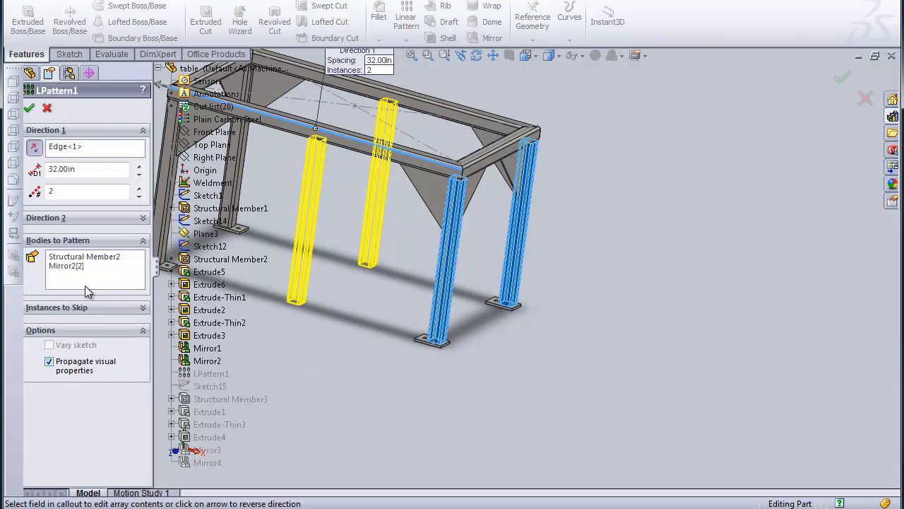
pyautogui.click(67, 280)
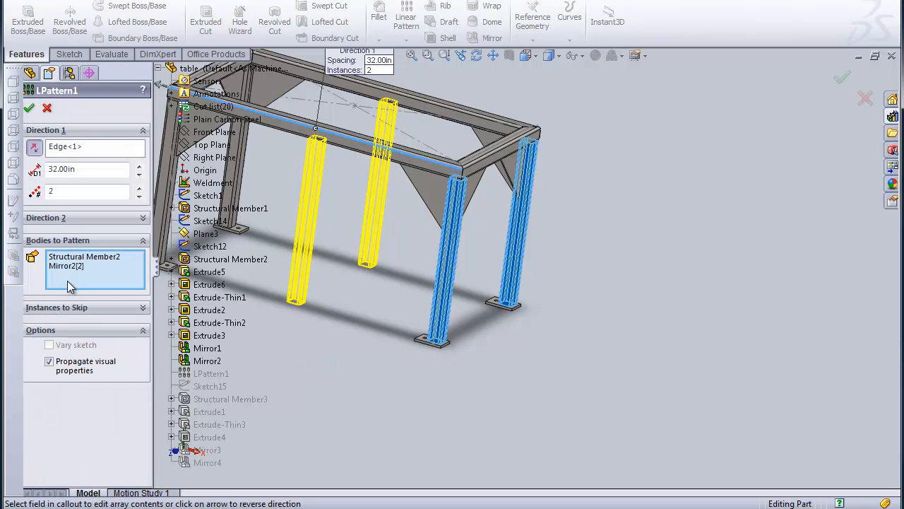
pyautogui.click(425, 344)
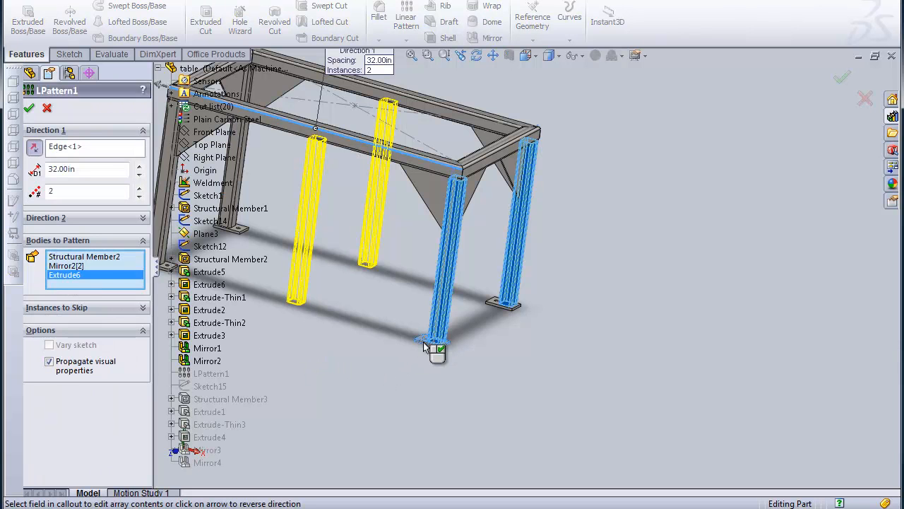
pyautogui.click(493, 309)
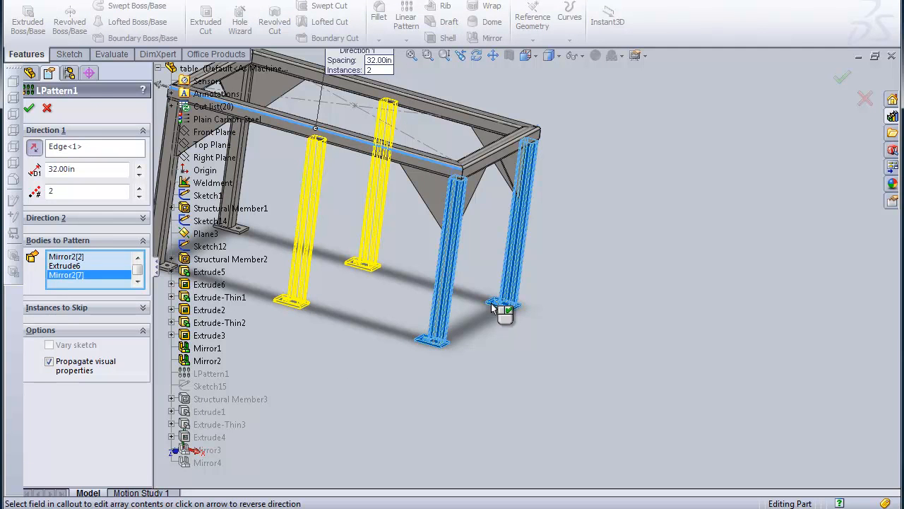
pyautogui.click(28, 108)
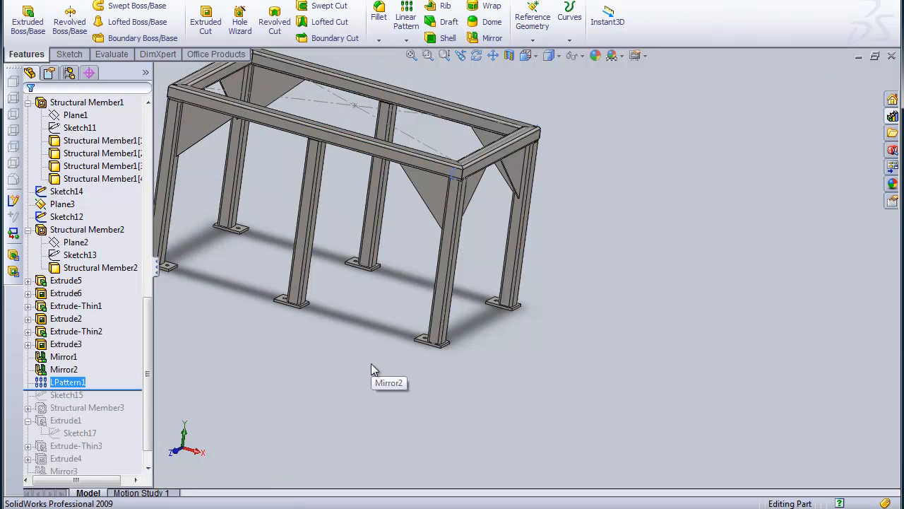
# Roll the feature history forward to the end and view the whole table from a higher angle
pyautogui.click(412, 55)
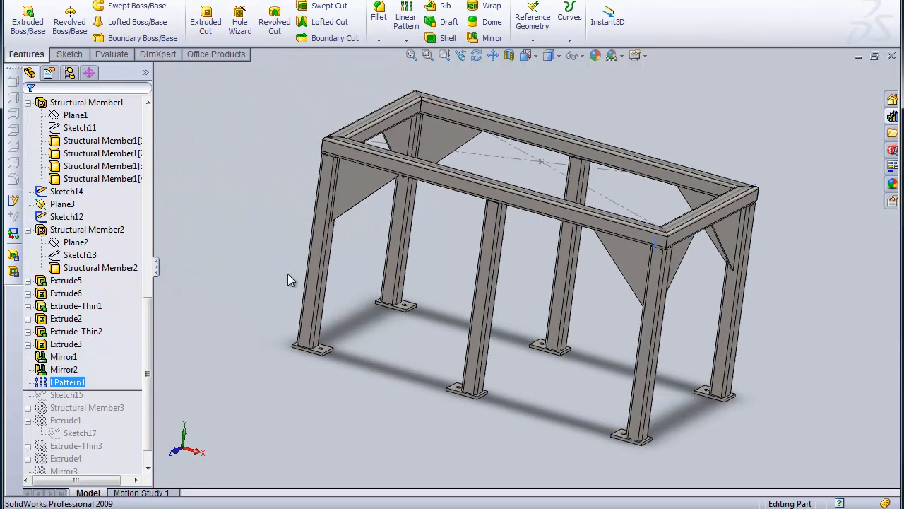
pyautogui.moveTo(132, 388); pyautogui.dragTo(134, 472)
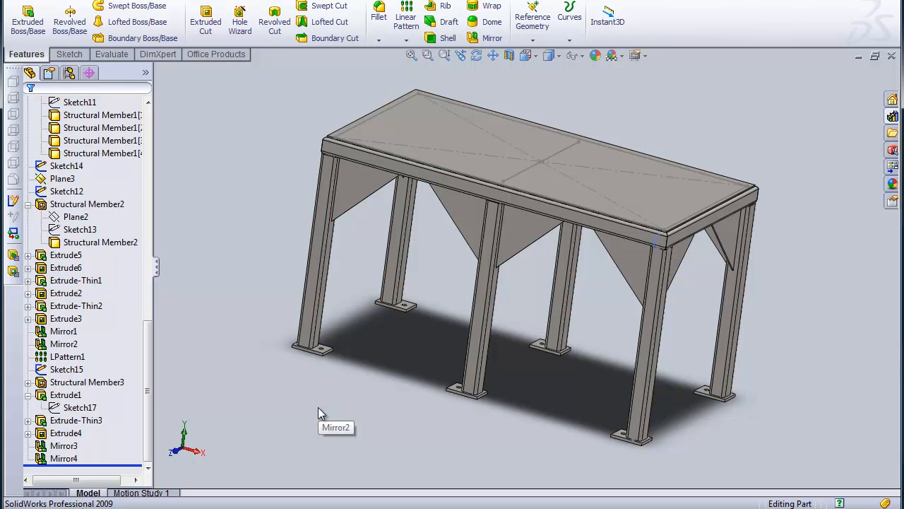
pyautogui.click(476, 55)
pyautogui.moveTo(433, 138); pyautogui.dragTo(424, 188)
pyautogui.rightClick(360, 351)
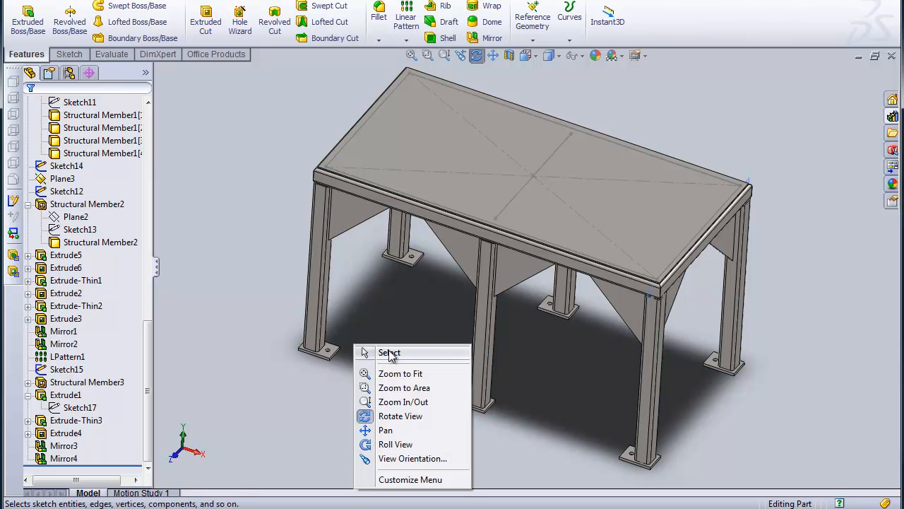
pyautogui.click(382, 352)
# Shorten the front corner leg by 0.5 in to a length of 34.5 in and rebuild the table
pyautogui.click(645, 403)
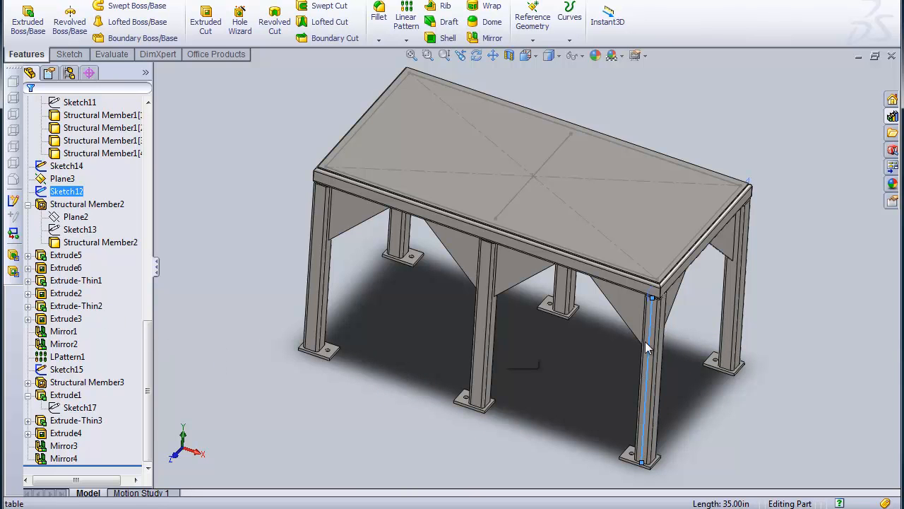
pyautogui.click(427, 56)
pyautogui.moveTo(611, 378); pyautogui.dragTo(731, 484)
pyautogui.rightClick(509, 295)
pyautogui.click(535, 295)
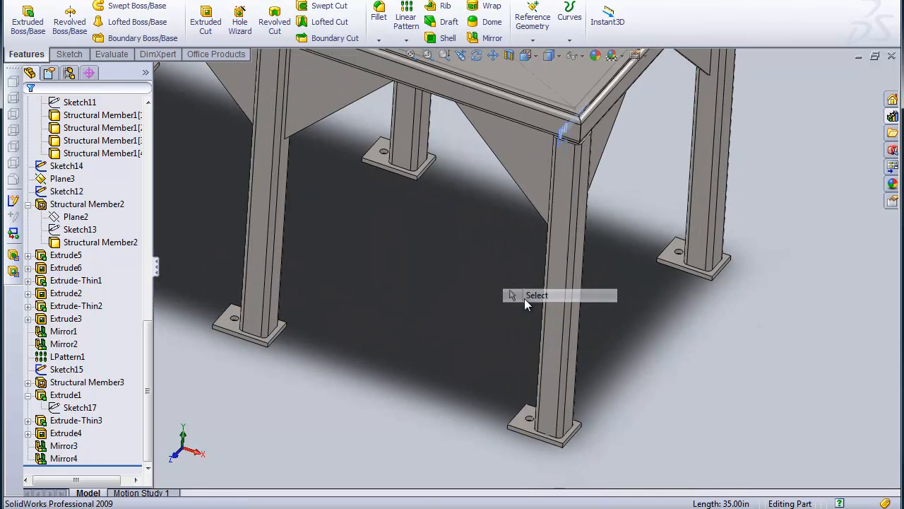
pyautogui.click(553, 297)
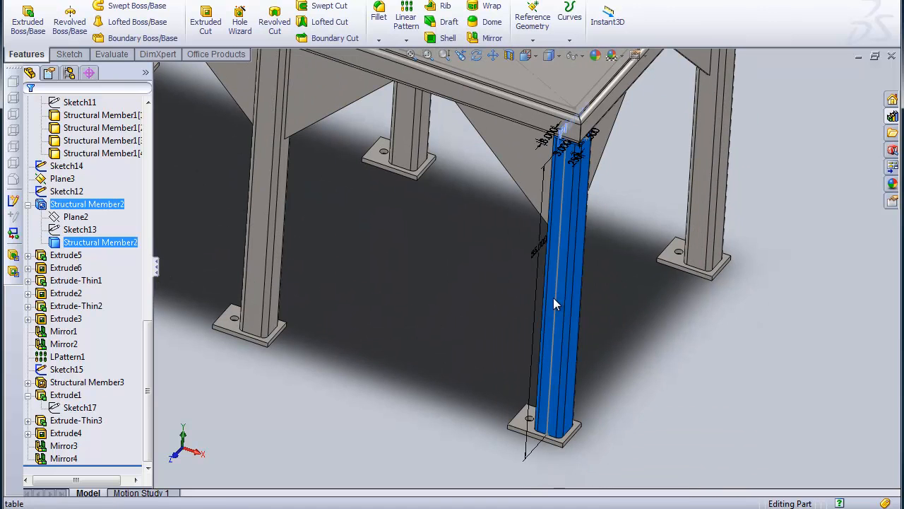
pyautogui.click(538, 252)
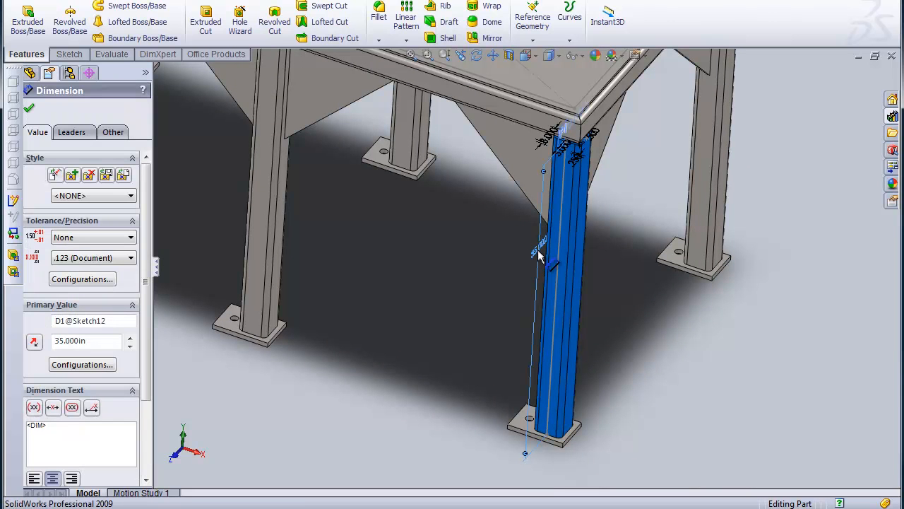
pyautogui.doubleClick(537, 249)
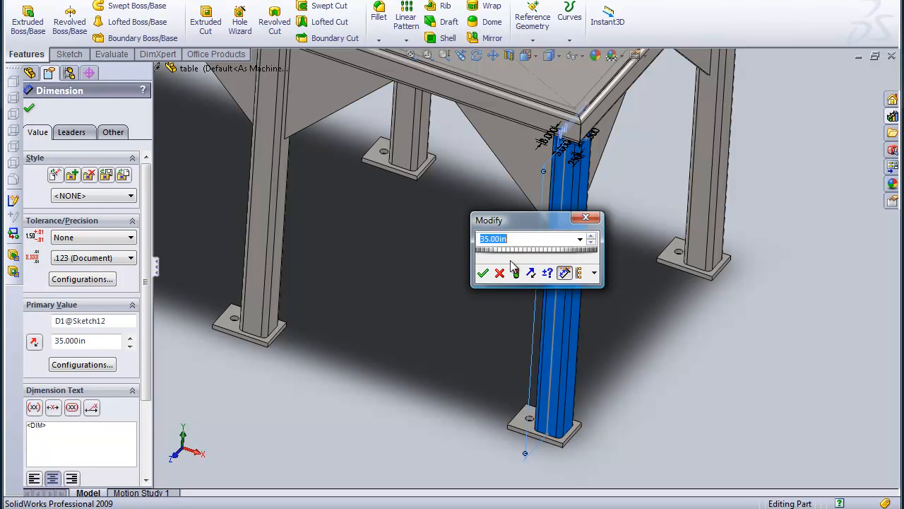
pyautogui.click(527, 238)
pyautogui.write('-.5')
pyautogui.click(483, 273)
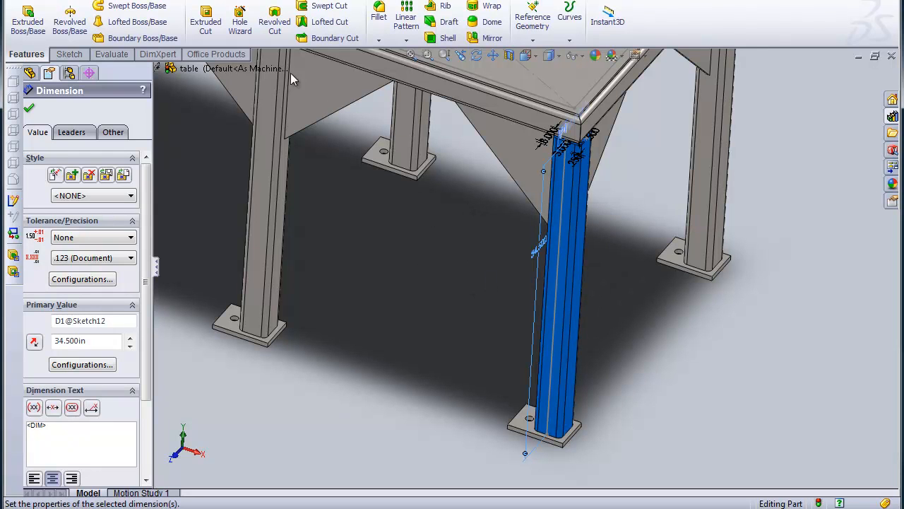
pyautogui.hotkey('ctrl', 'b')
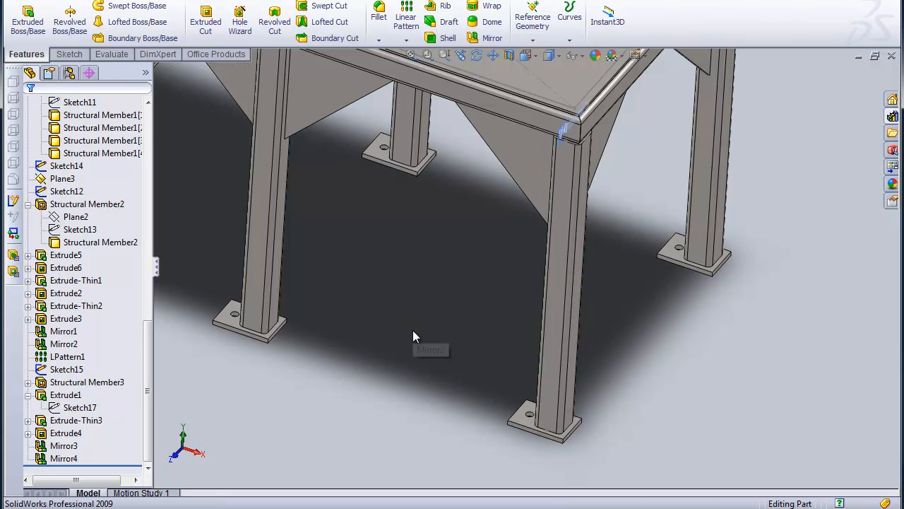
pyautogui.click(411, 56)
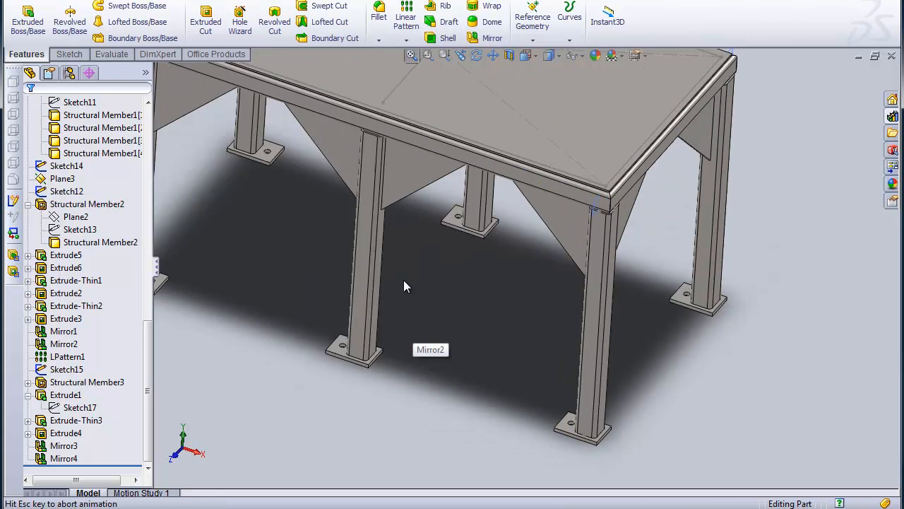